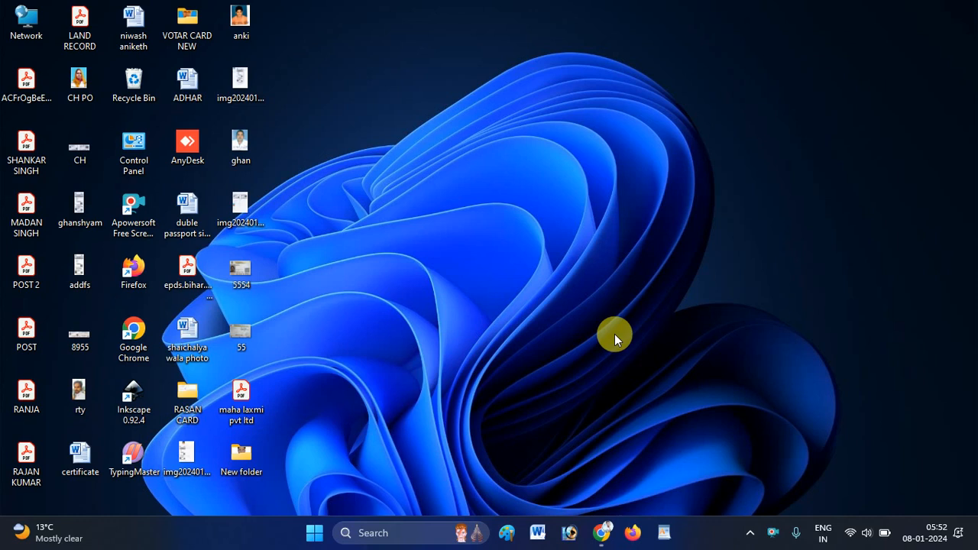
Launch Google Chrome from the Windows taskbar.
click(602, 533)
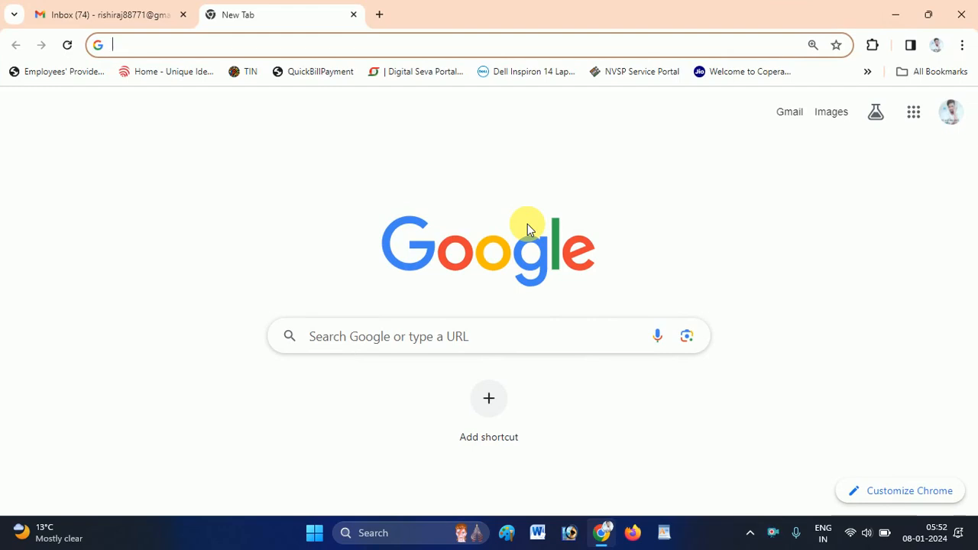
Search Google for 'passport seva' from the Chrome address bar.
click(961, 45)
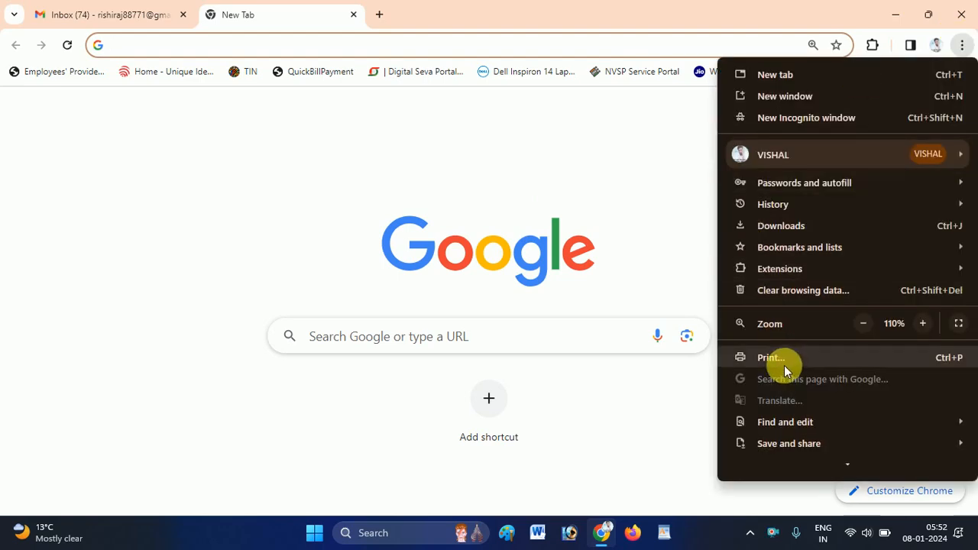
click(652, 208)
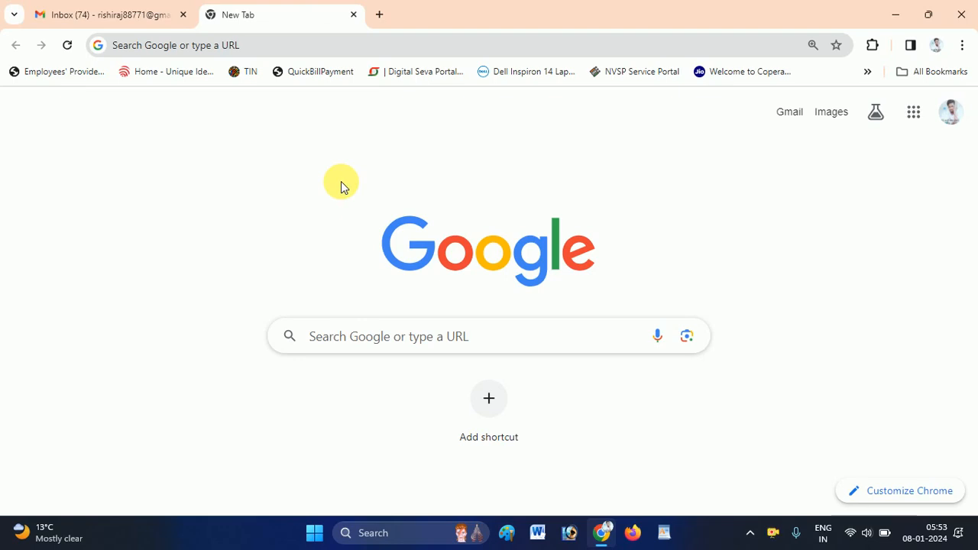
click(305, 46)
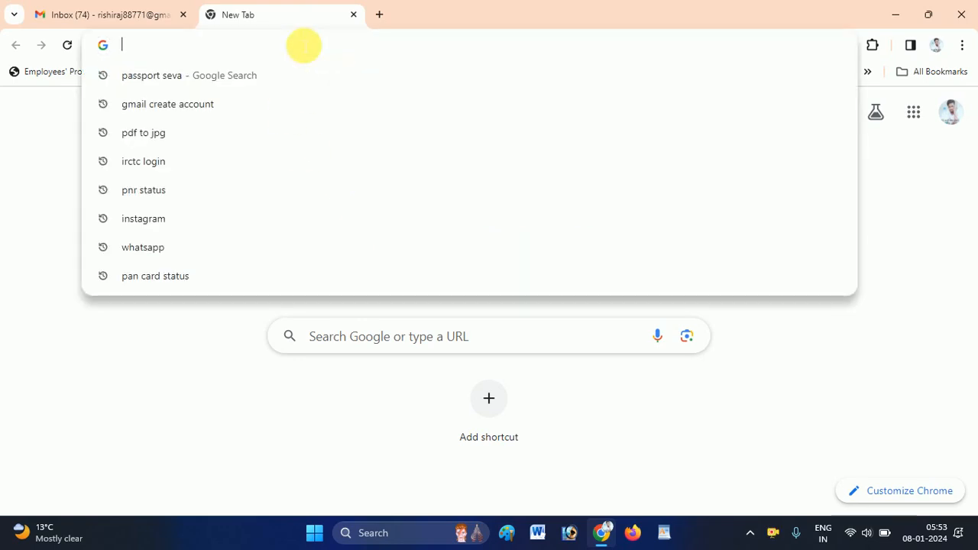
text(passport seva)
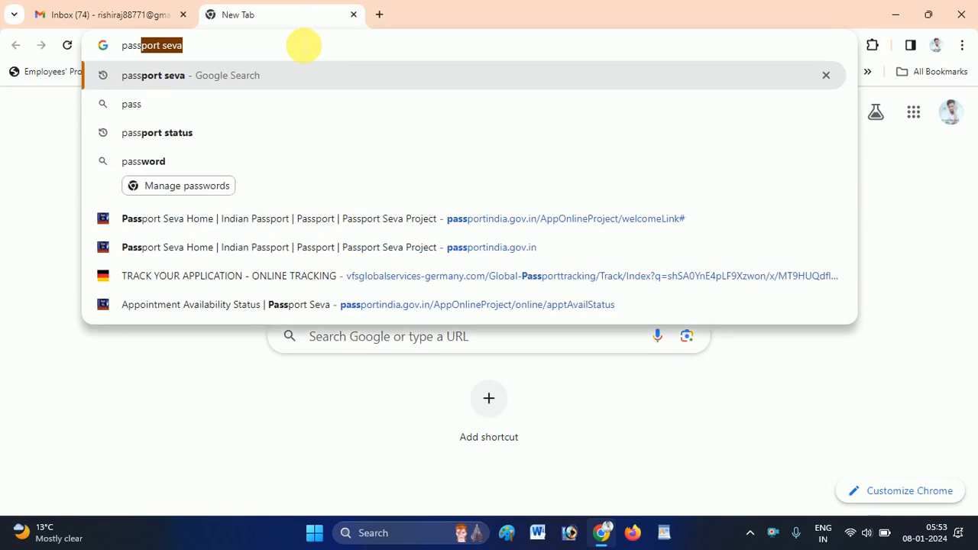
key(Right)
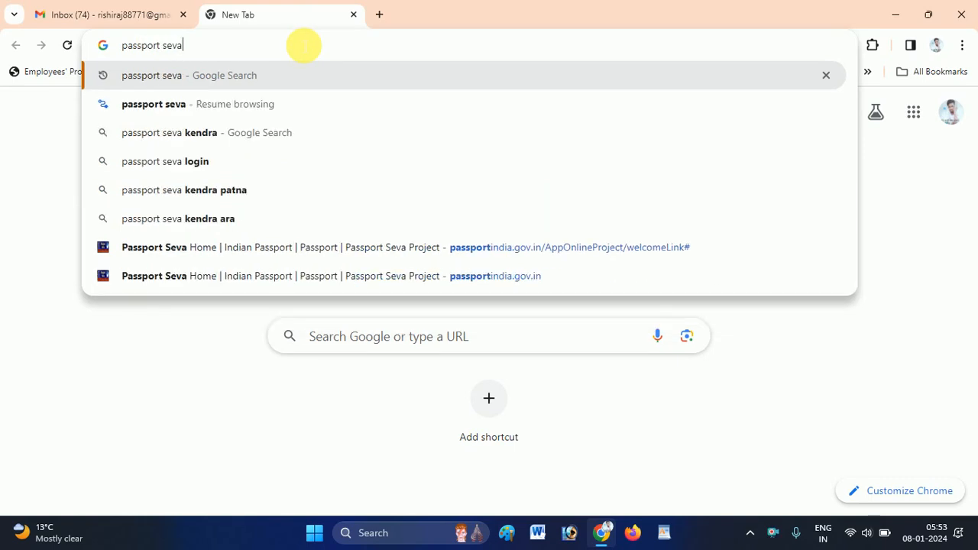
key(Return)
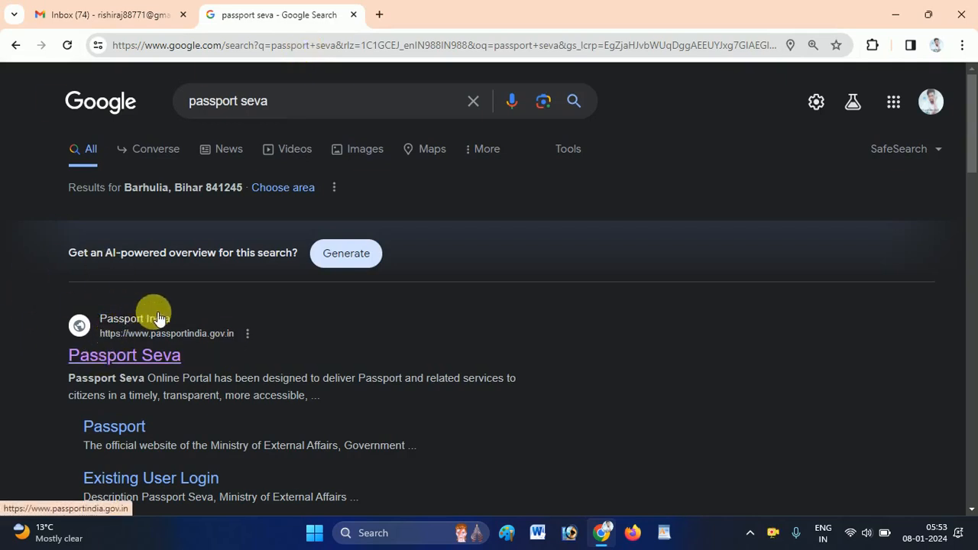
Open the official passportindia.gov.in site and close the Tatkaal Advisory popup.
click(152, 365)
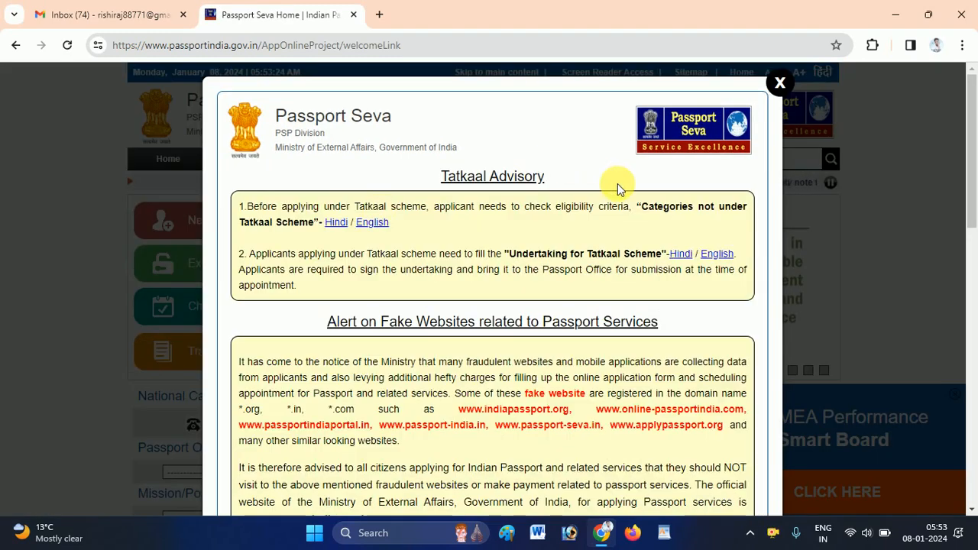
click(780, 82)
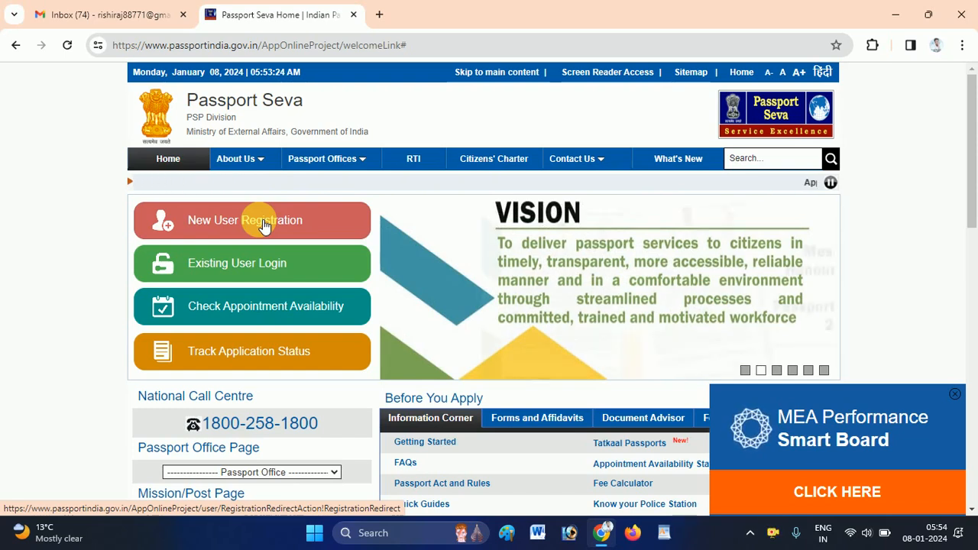
Open New User Registration and choose Patna as the Passport Office.
click(260, 219)
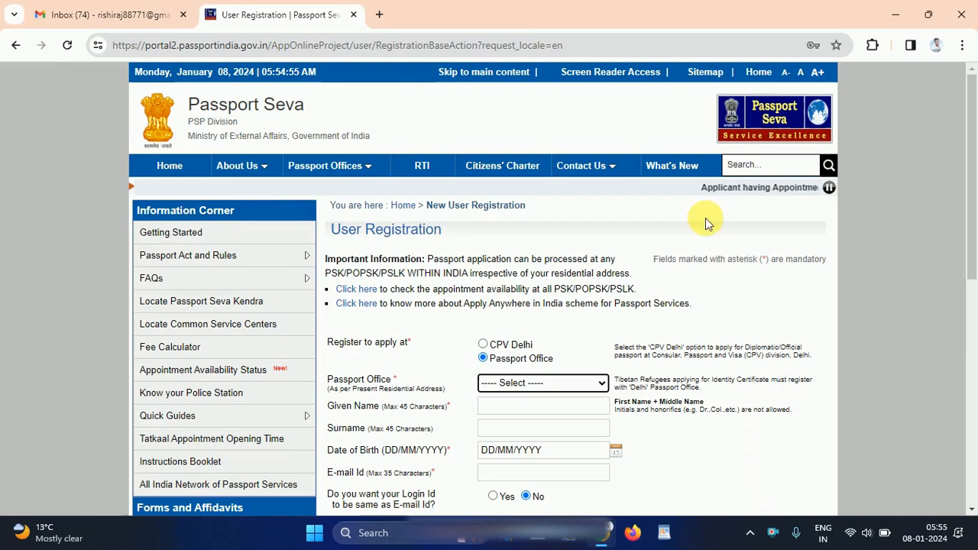
mouse_move(311, 251)
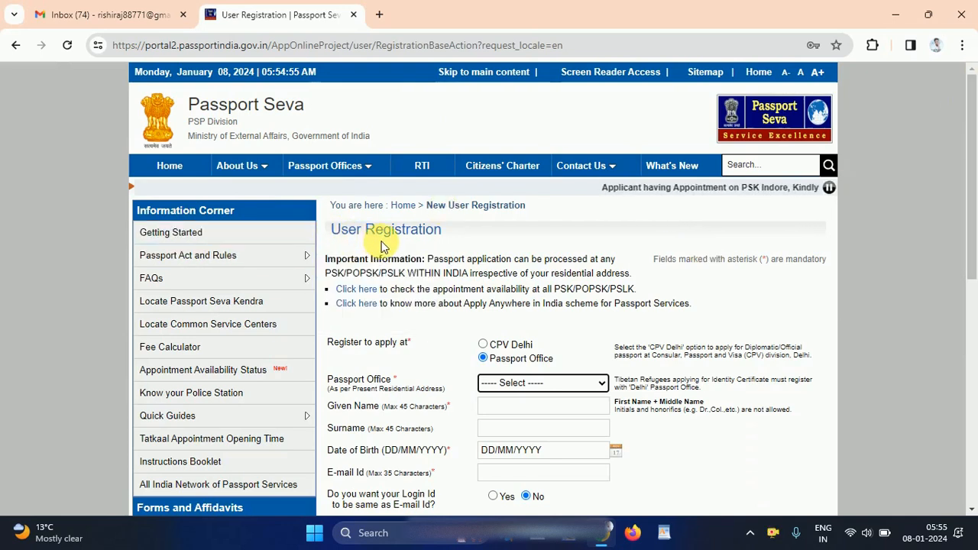
drag(970, 149, 974, 266)
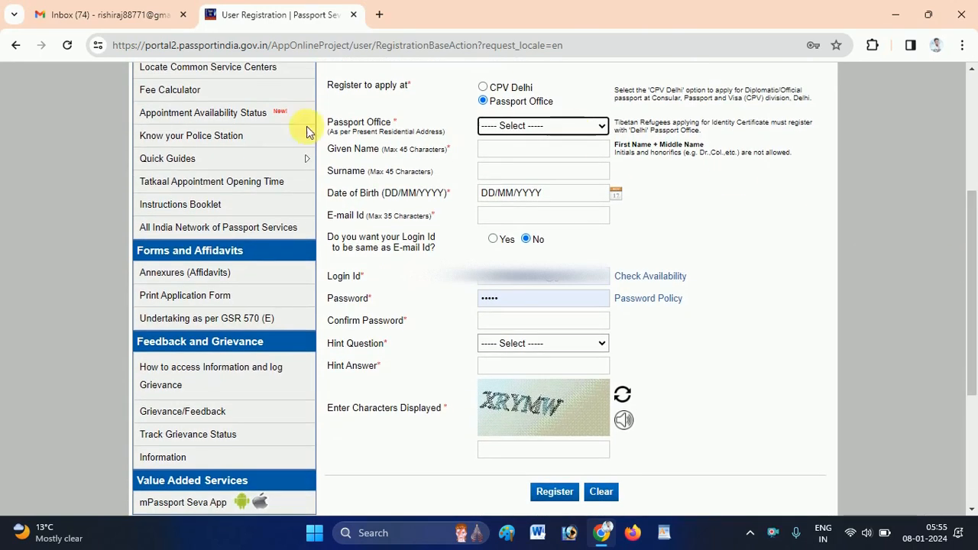
click(541, 127)
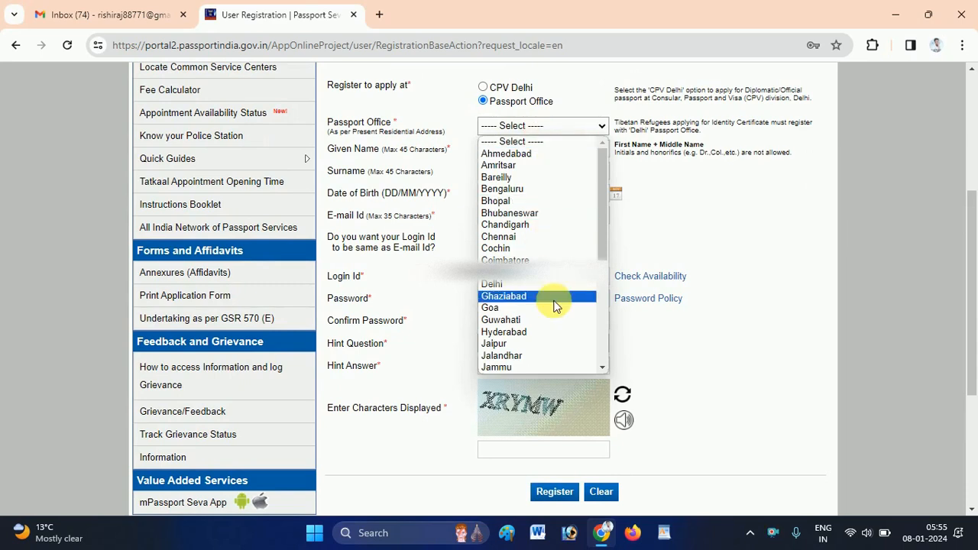
scroll(600, 354, down, 3)
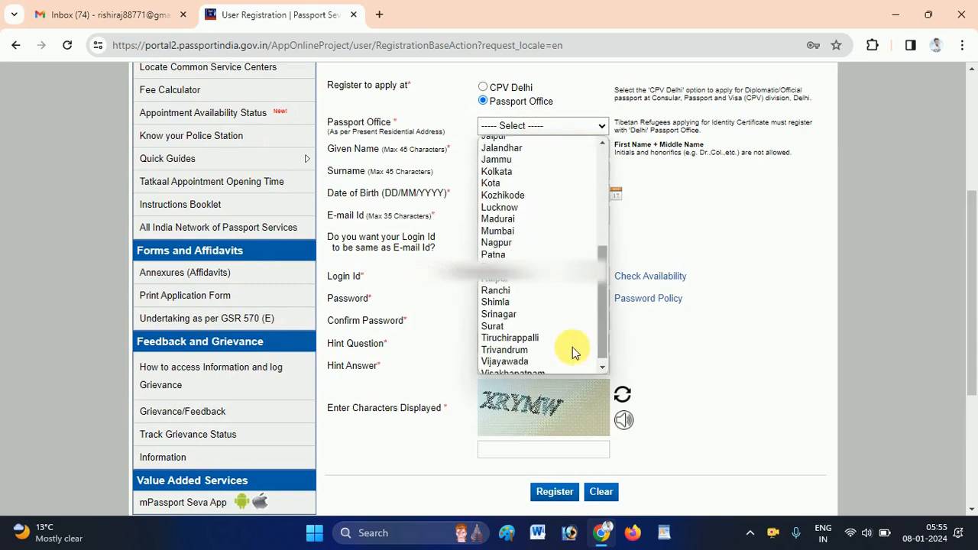
click(503, 256)
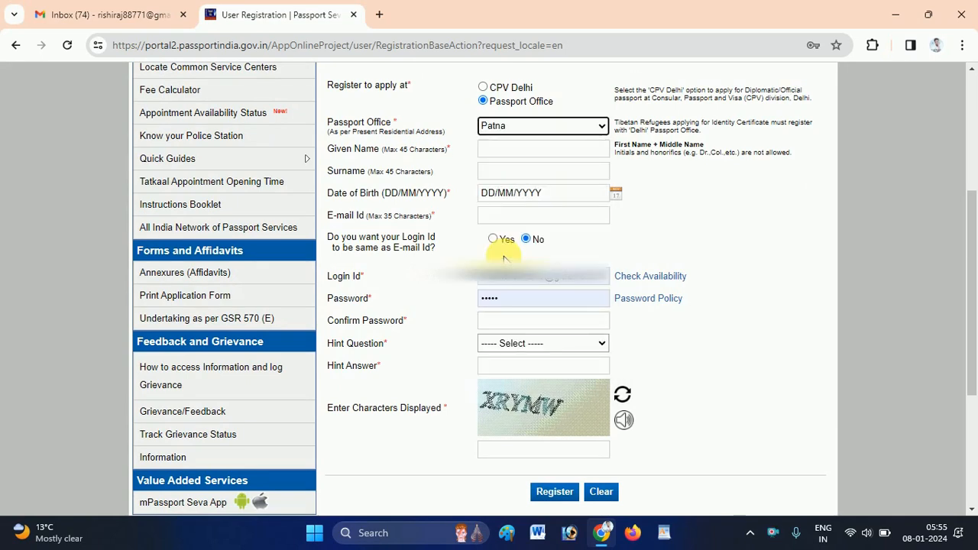
Enter abcd as the Given Name and efg as the Surname.
click(461, 158)
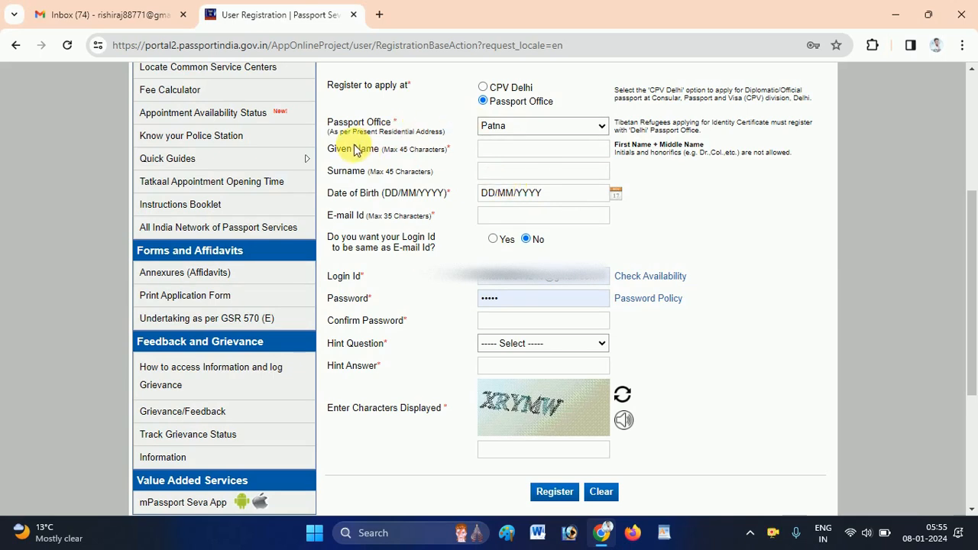
click(502, 152)
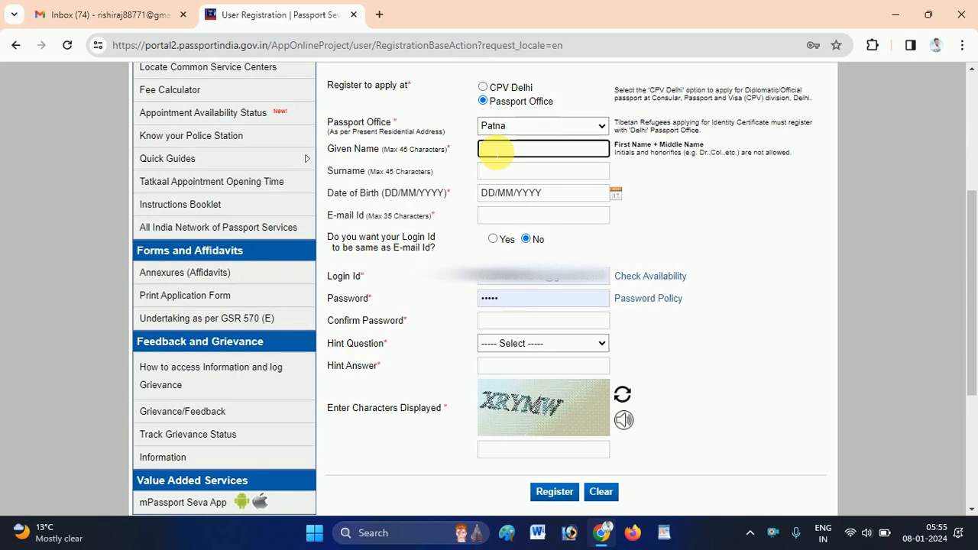
text(abcd)
click(502, 174)
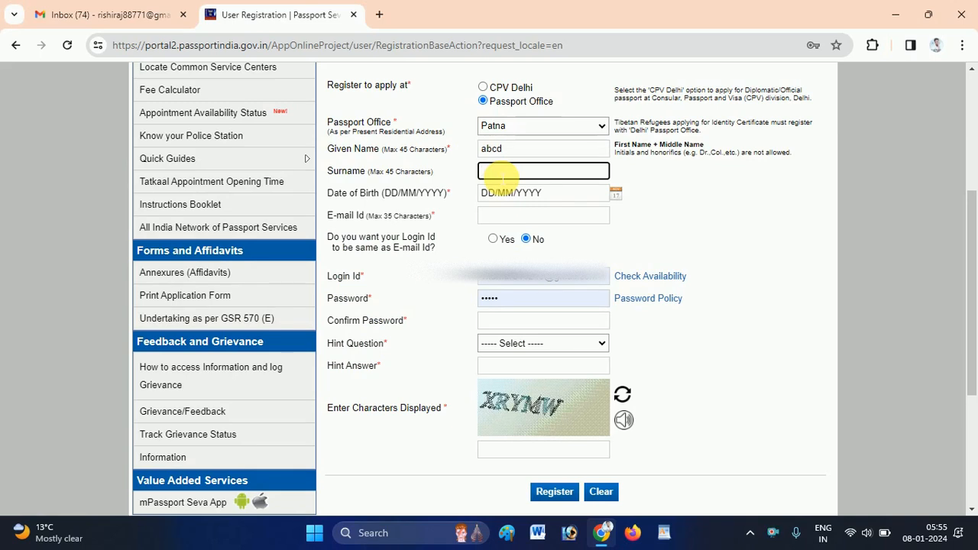
click(518, 151)
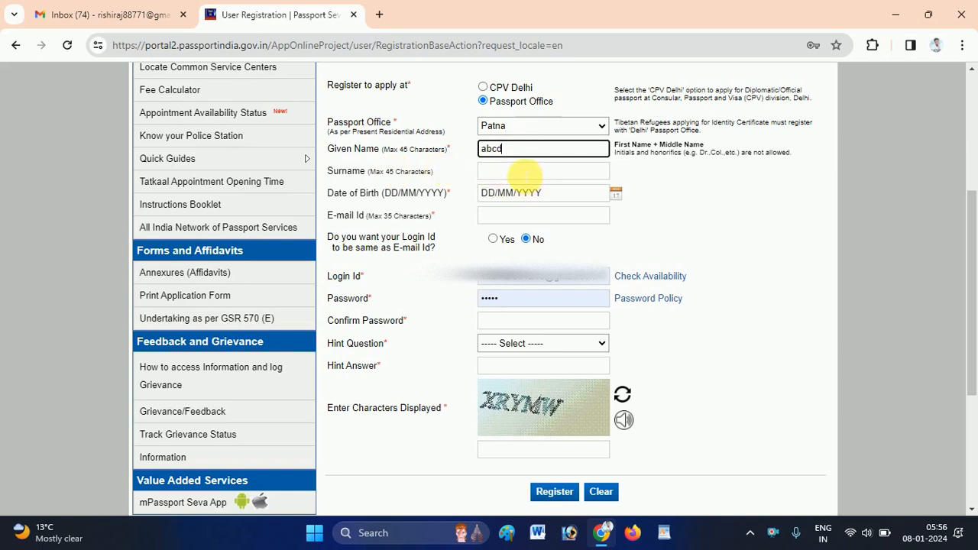
click(524, 175)
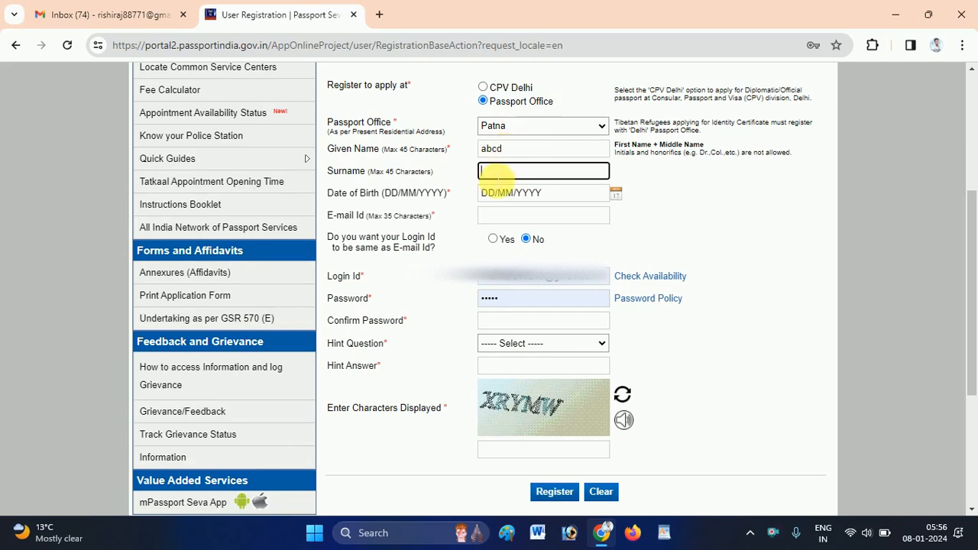
text(efg)
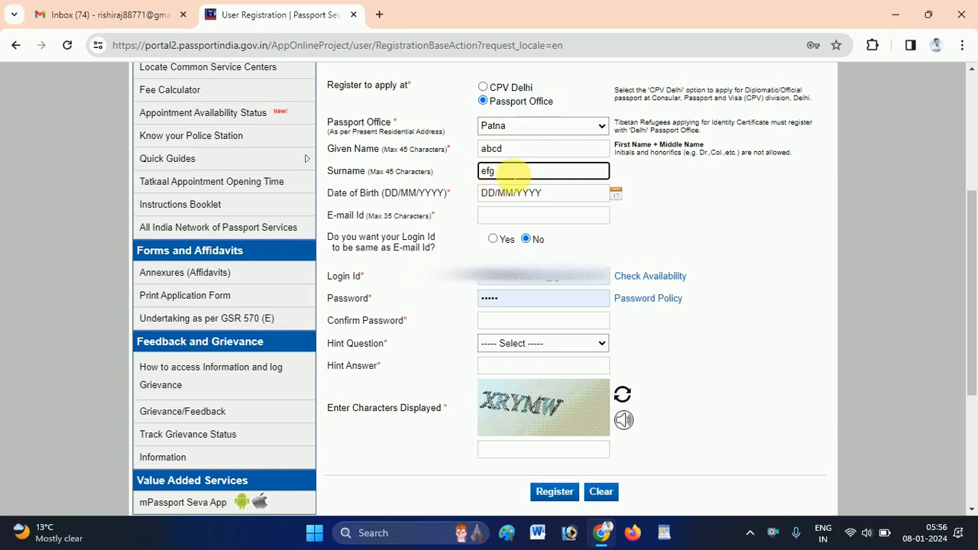
click(690, 204)
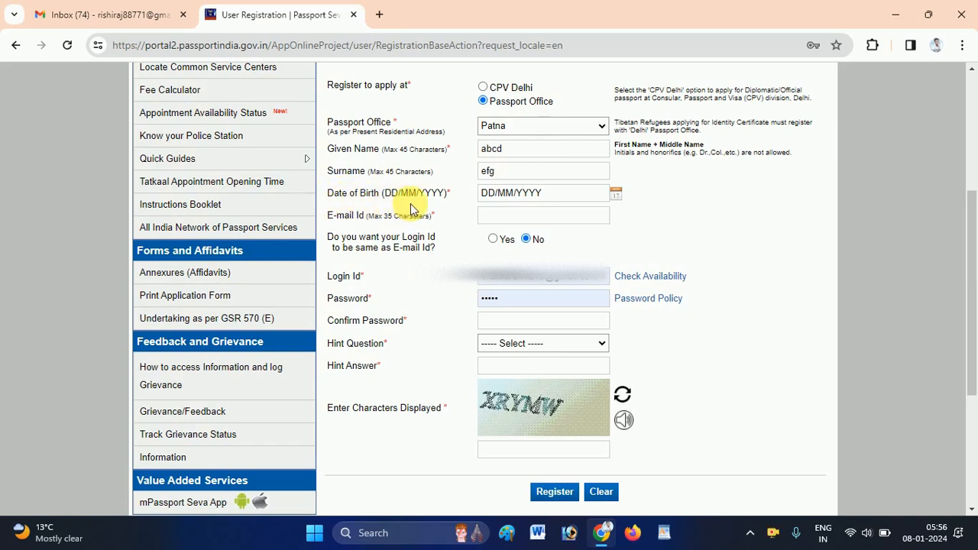
Pick 01/01/2000 as the date of birth in the calendar and move to the E-mail Id field.
click(493, 194)
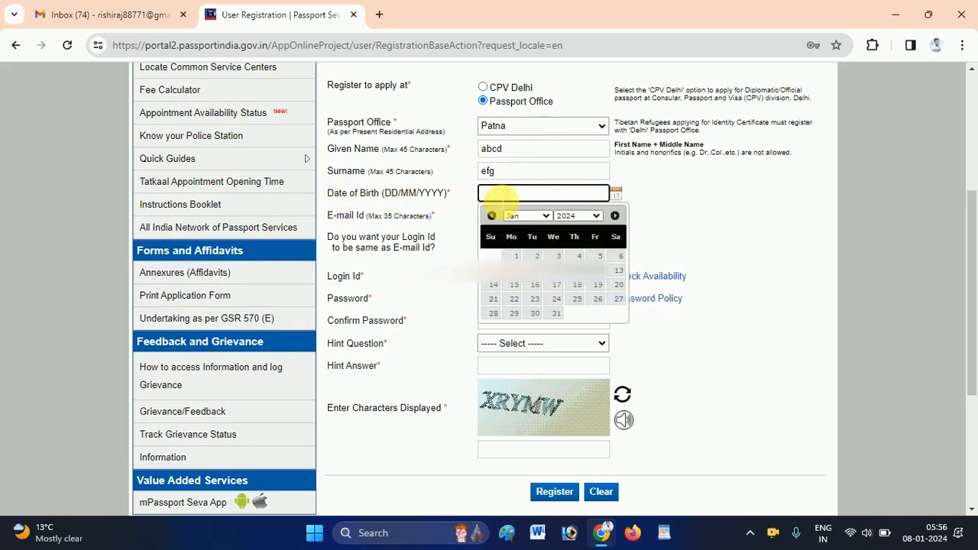
click(572, 216)
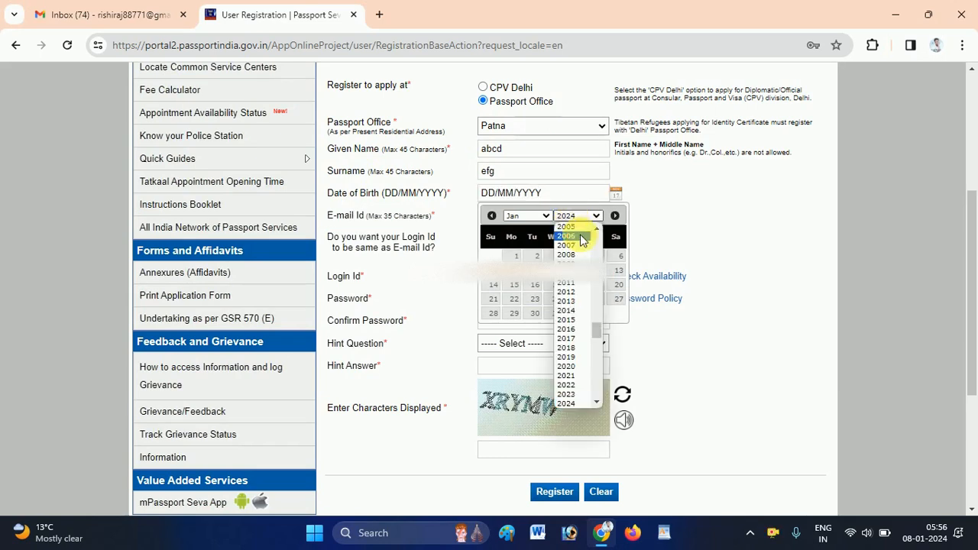
scroll(588, 236, up, 2)
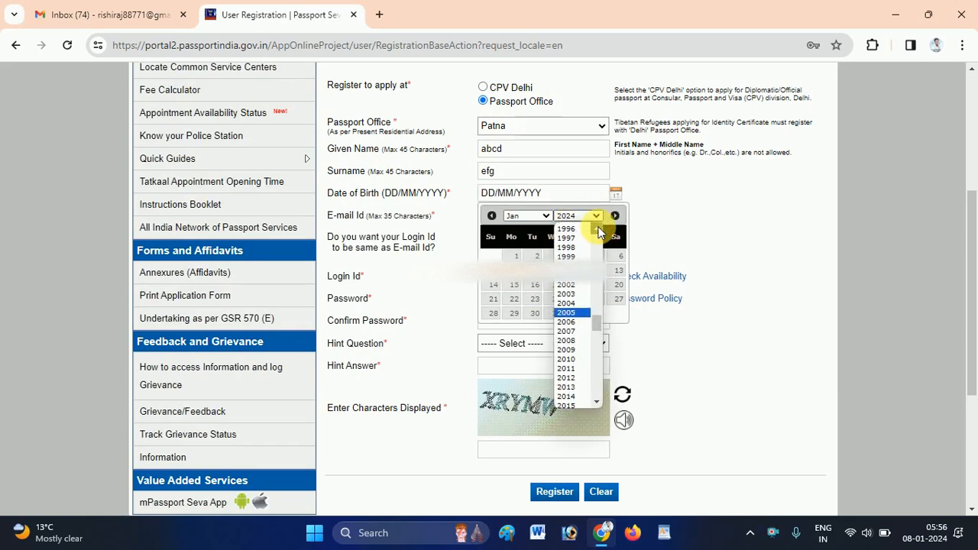
click(566, 257)
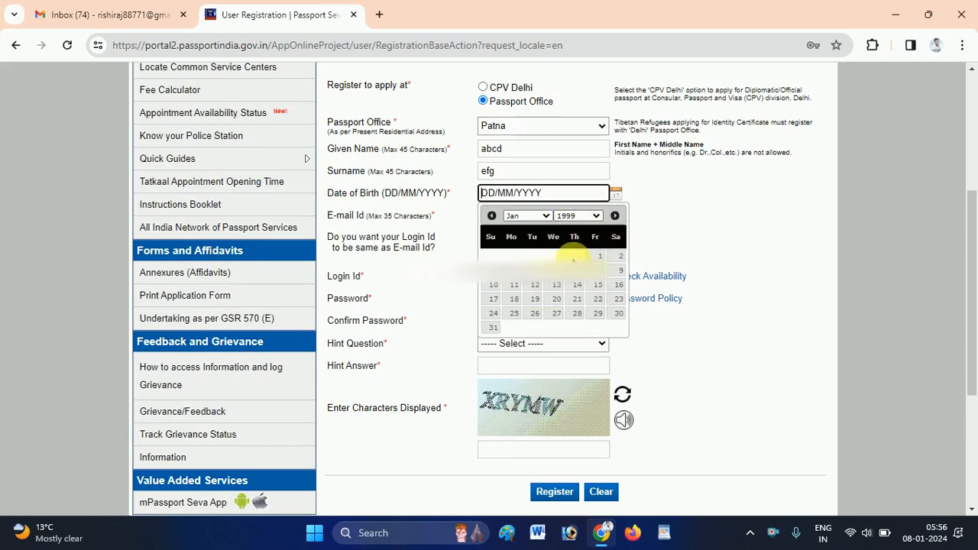
click(572, 217)
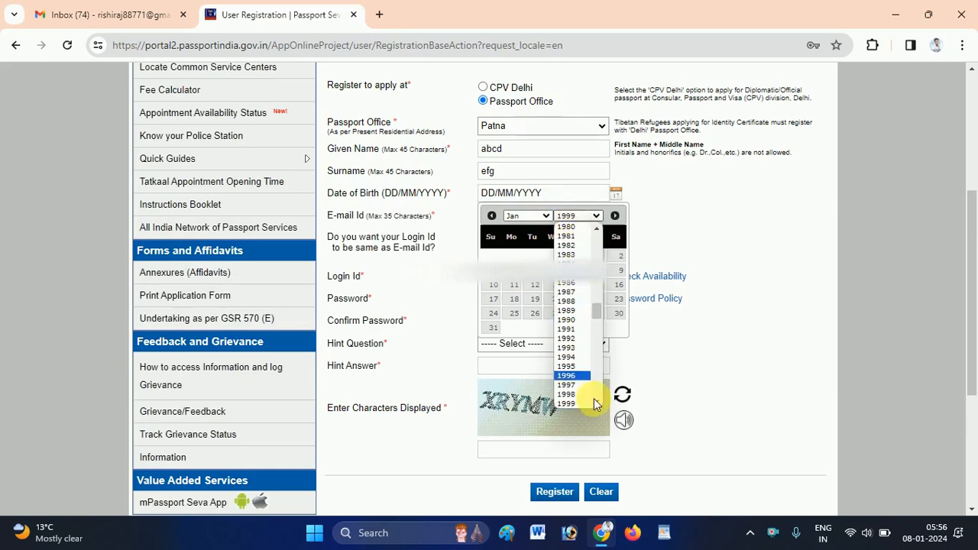
scroll(594, 402, down, 1)
click(573, 400)
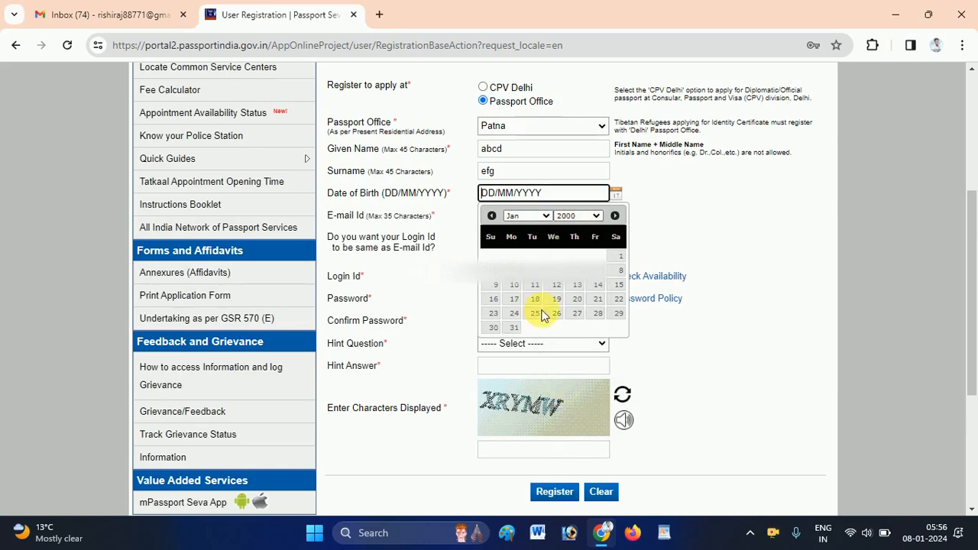
click(620, 256)
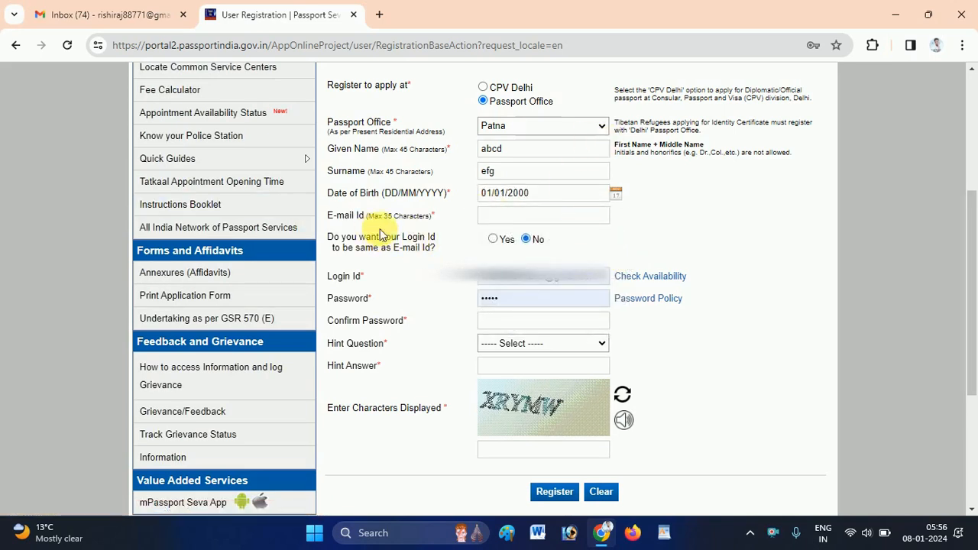
click(493, 216)
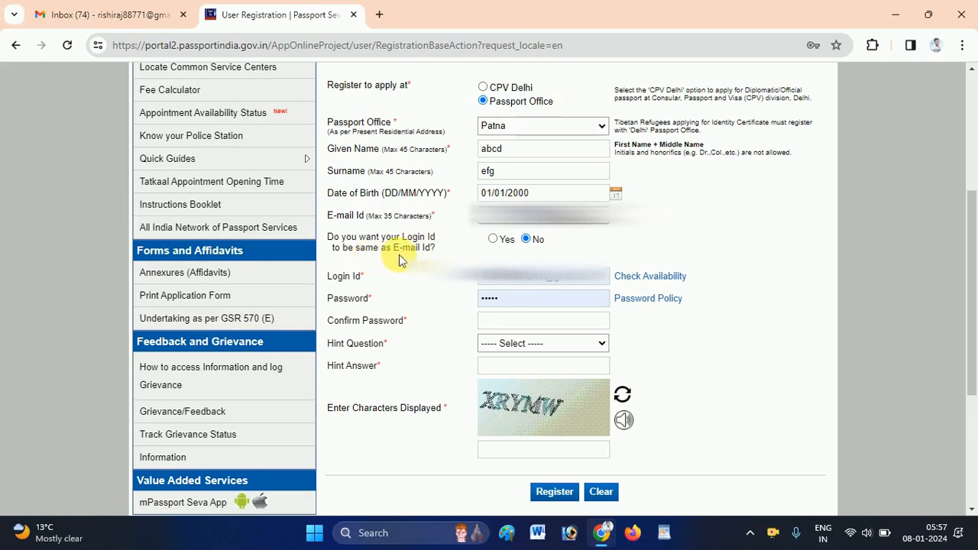
In a new tab, reach Passport Seva via search and open the Existing User Login page.
click(379, 15)
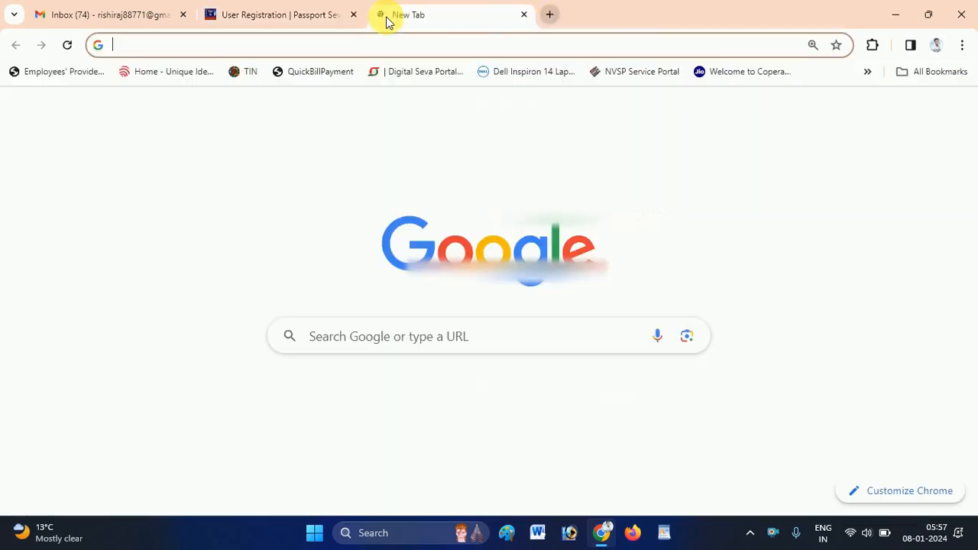
text(pass)
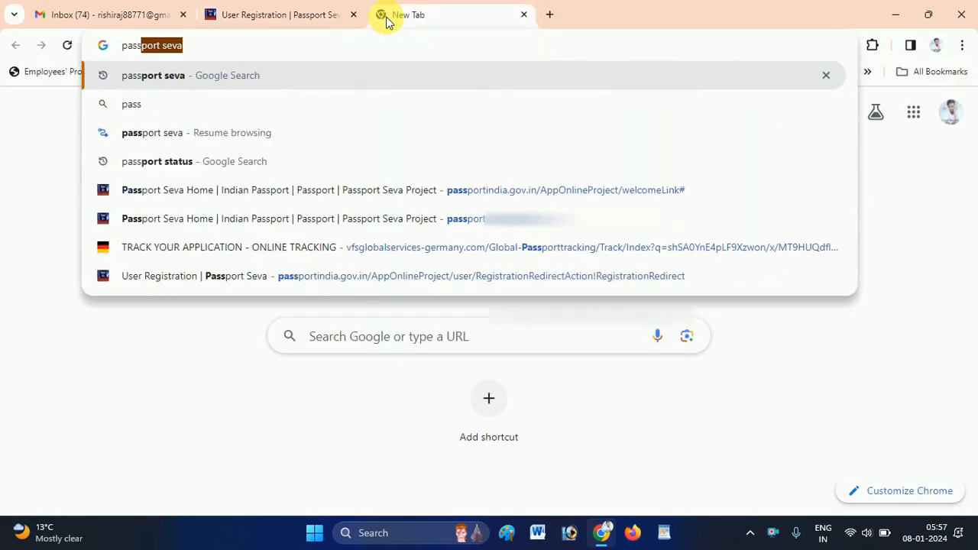
key(Return)
click(114, 356)
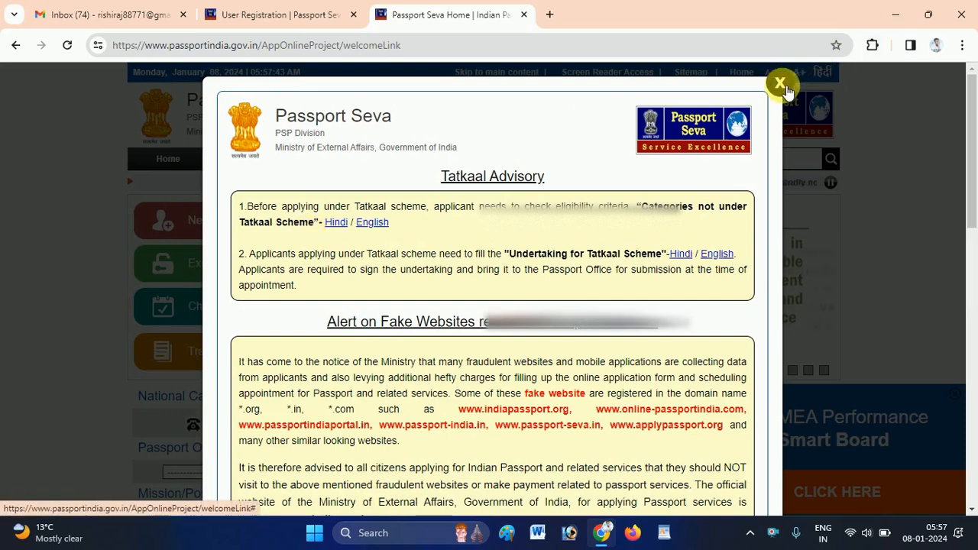
click(781, 82)
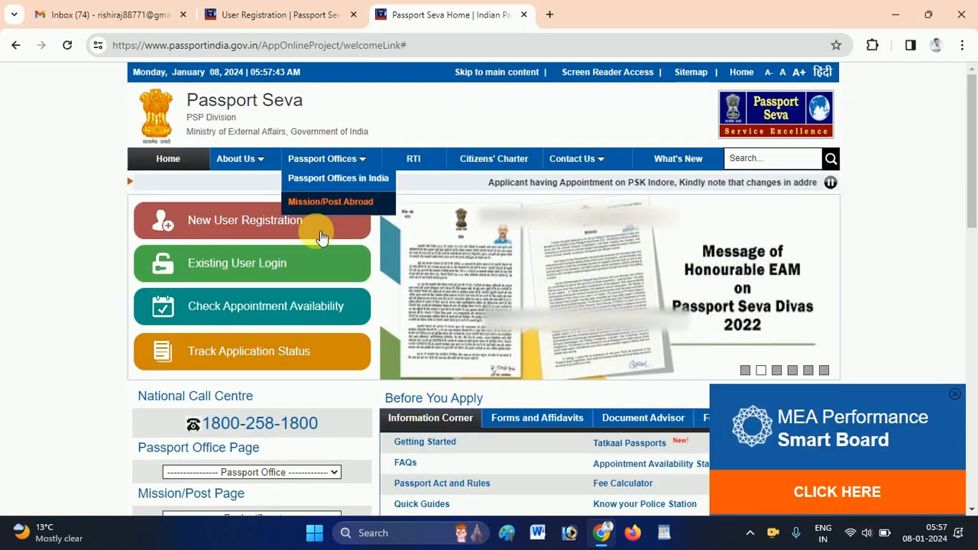
click(288, 265)
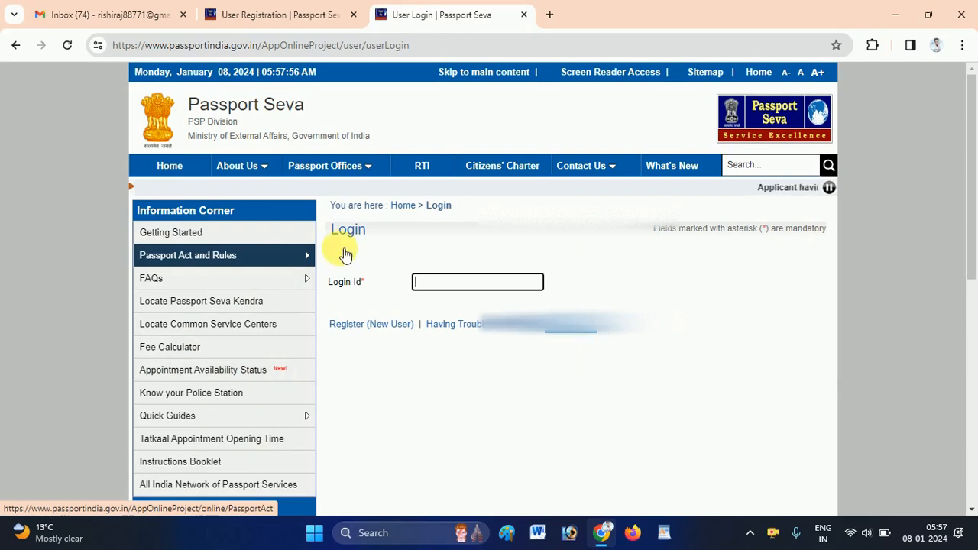
click(440, 285)
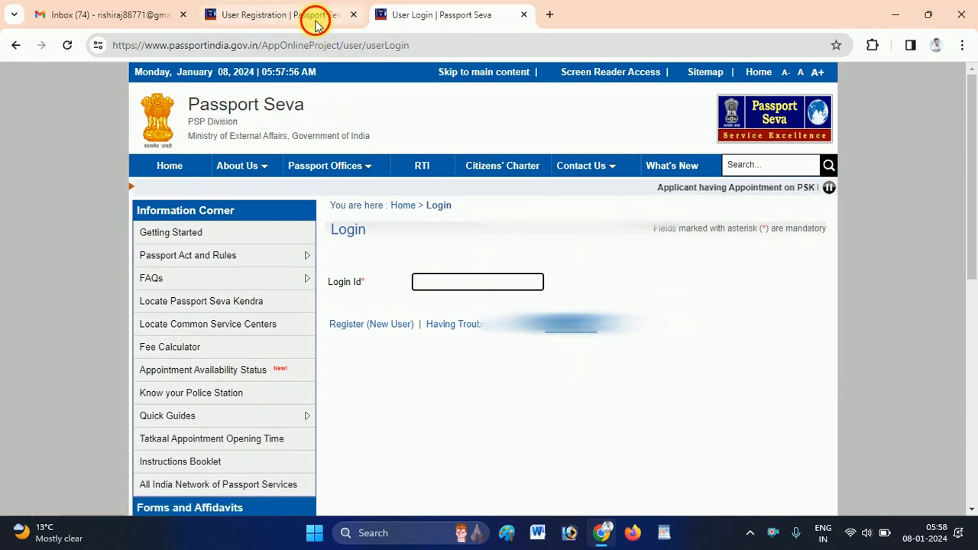
Set 'Login Id same as E-mail Id' to Yes on the registration form.
click(319, 16)
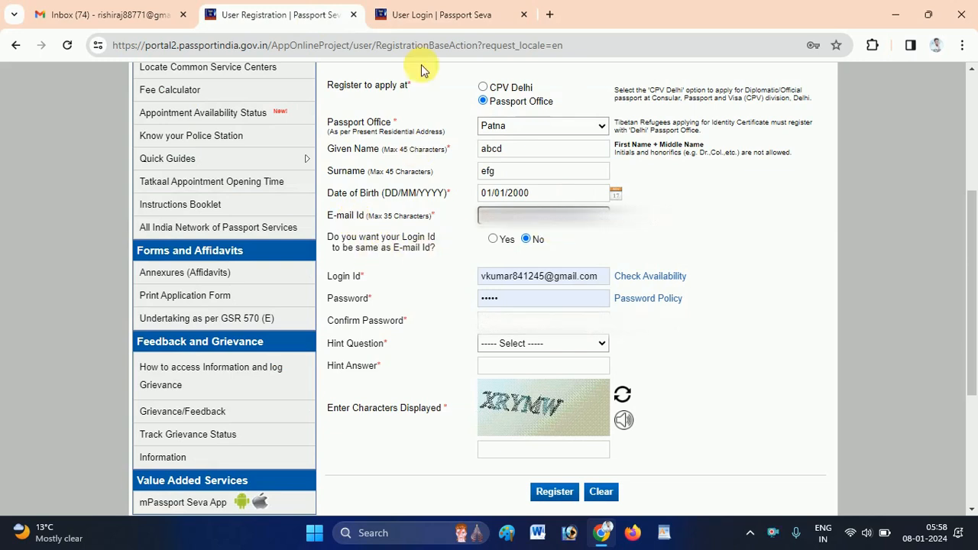
click(447, 15)
mouse_move(298, 278)
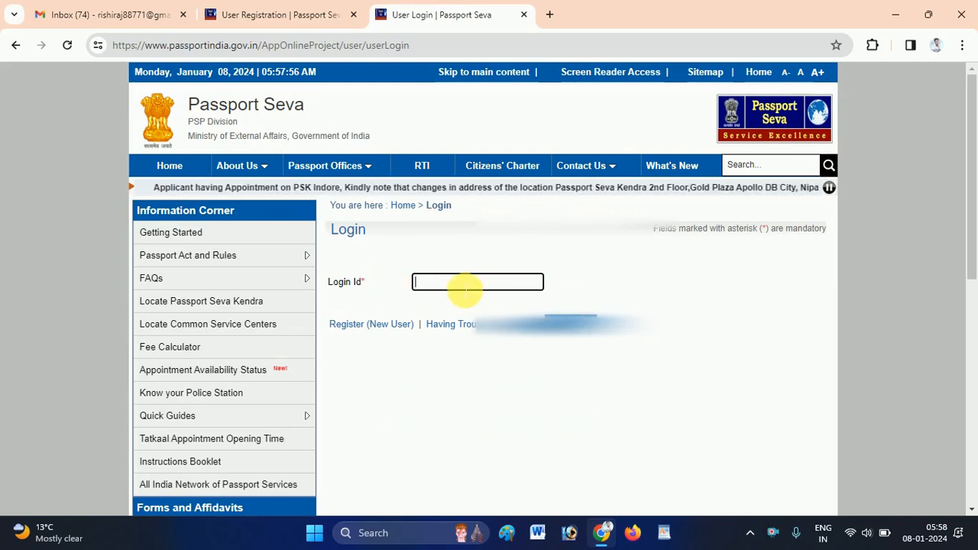
click(323, 14)
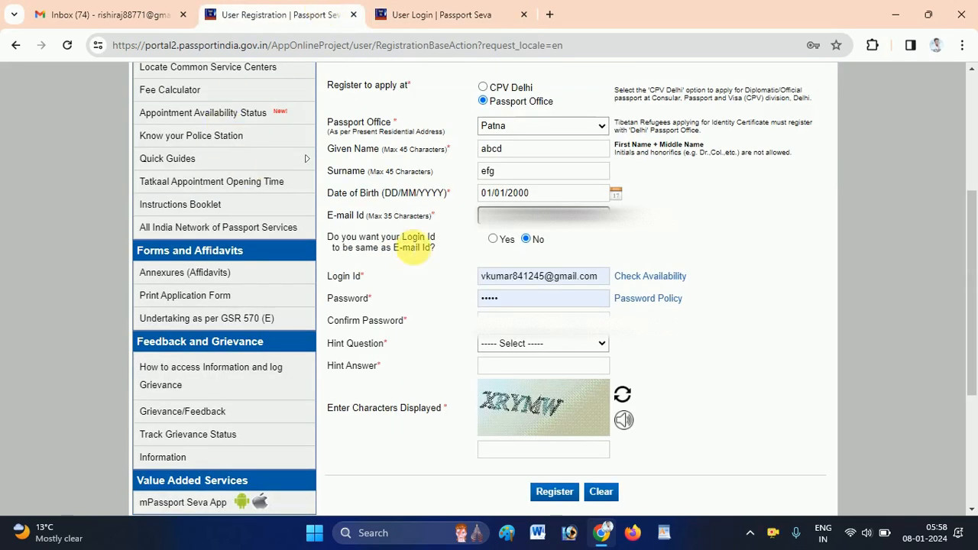
click(493, 240)
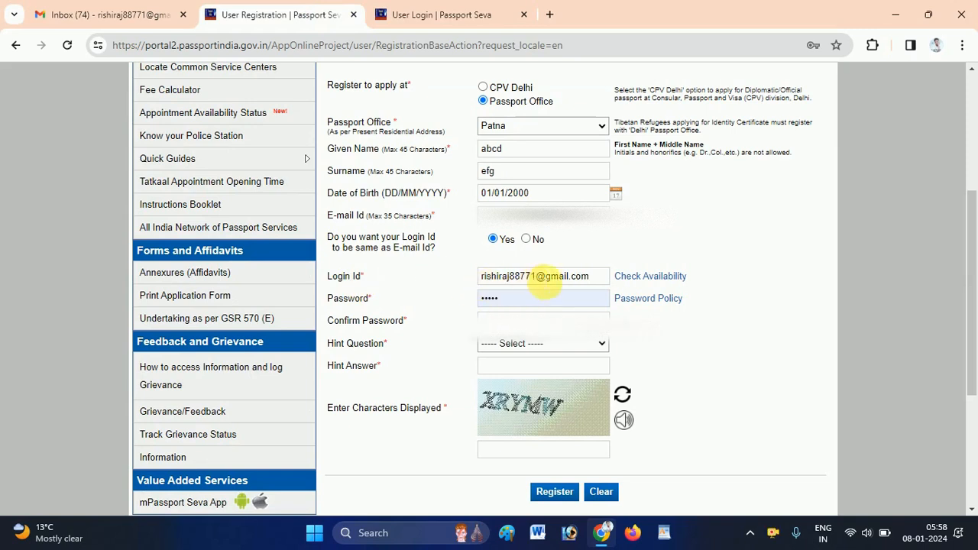
click(463, 23)
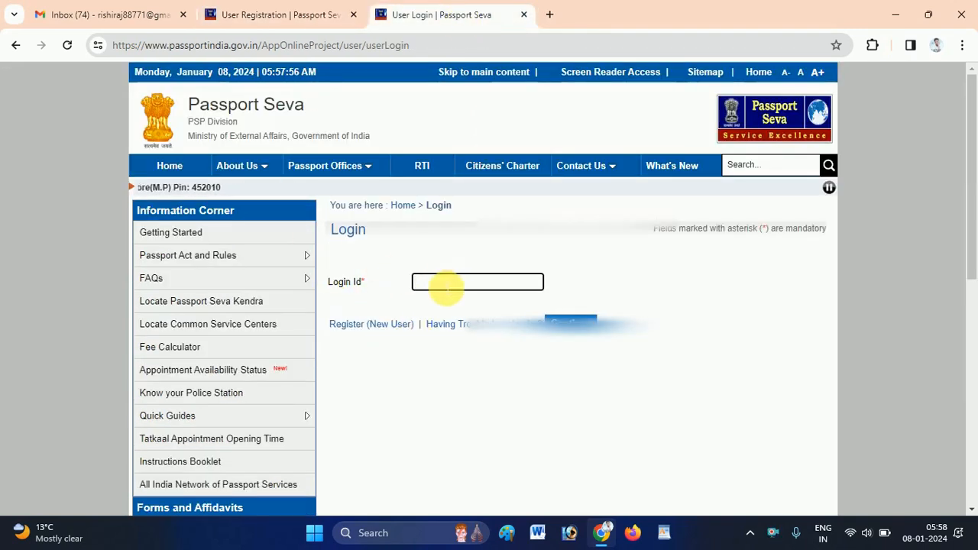
Erase the old password from the registration form's Password field.
click(294, 13)
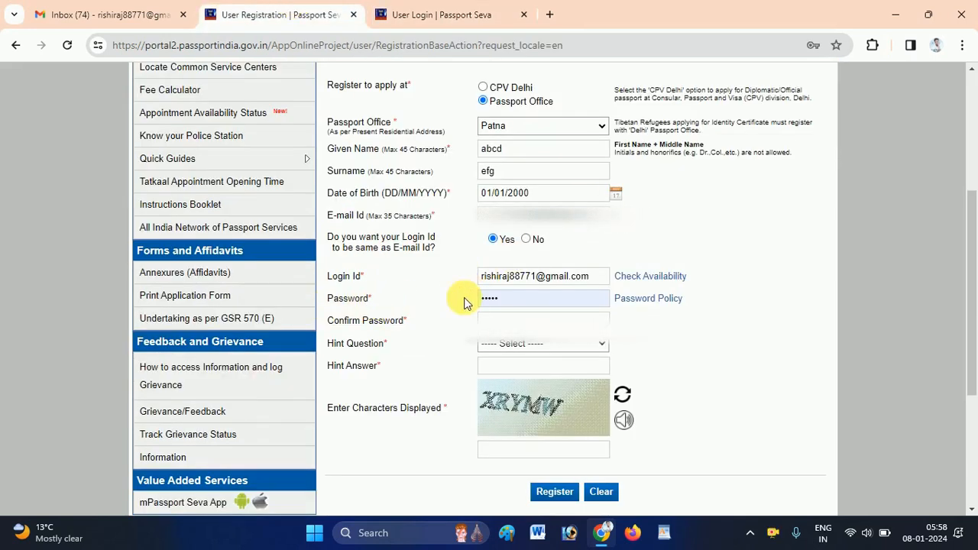
click(527, 302)
key(BackSpace)
key(BackSpace)
key(BackSpace)
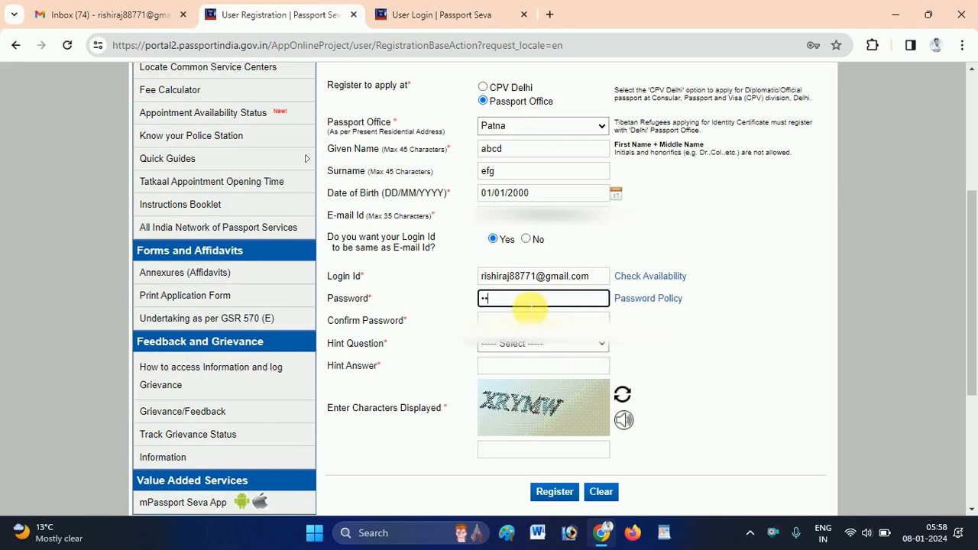
key(BackSpace)
key(BackSpace)
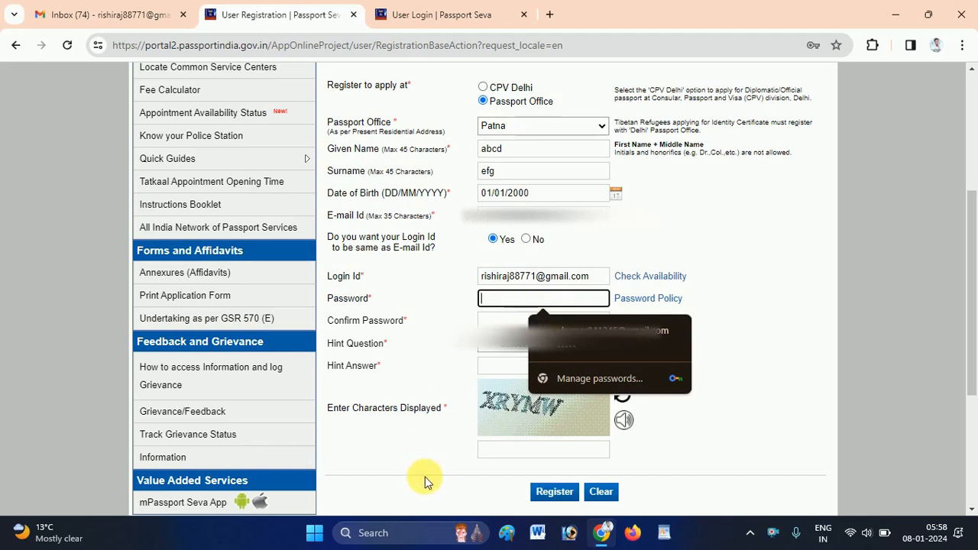
Type an entry into the captcha characters field, then backspace it away.
click(497, 458)
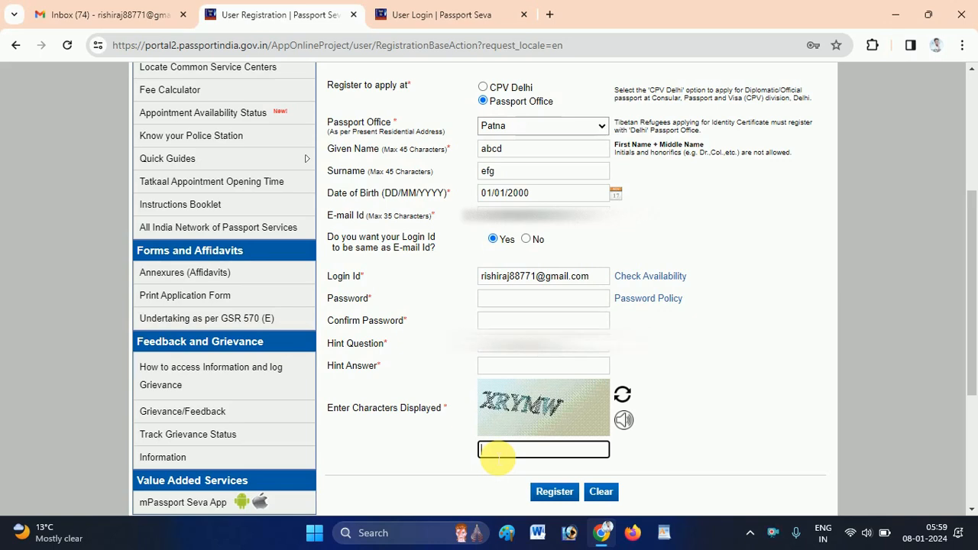
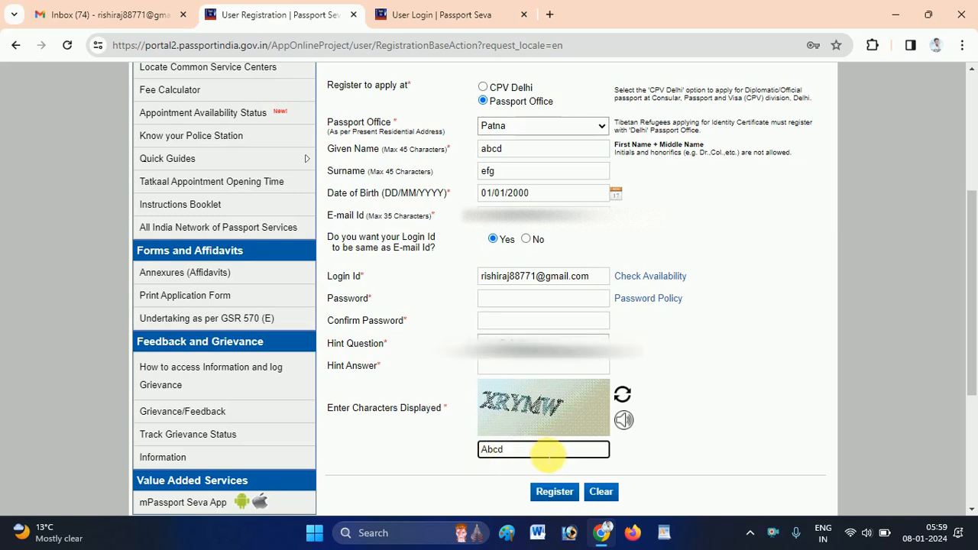
Enter a new password and repeat it in the Confirm Password field.
click(497, 296)
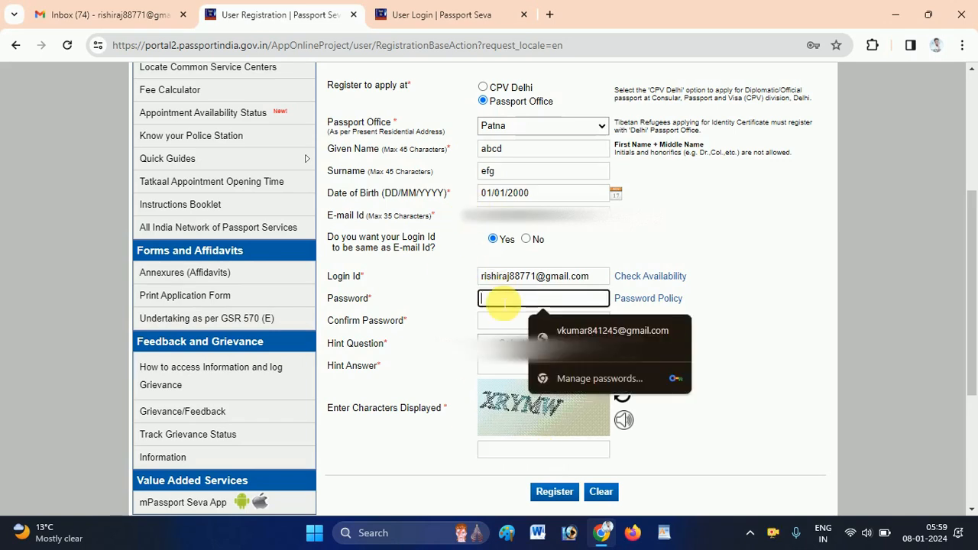
key(Escape)
text(•••)
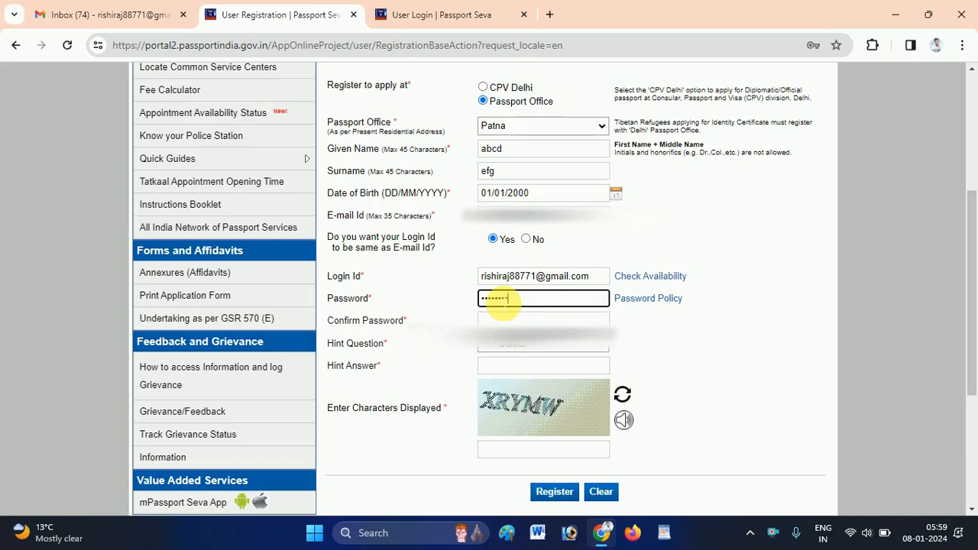
click(517, 323)
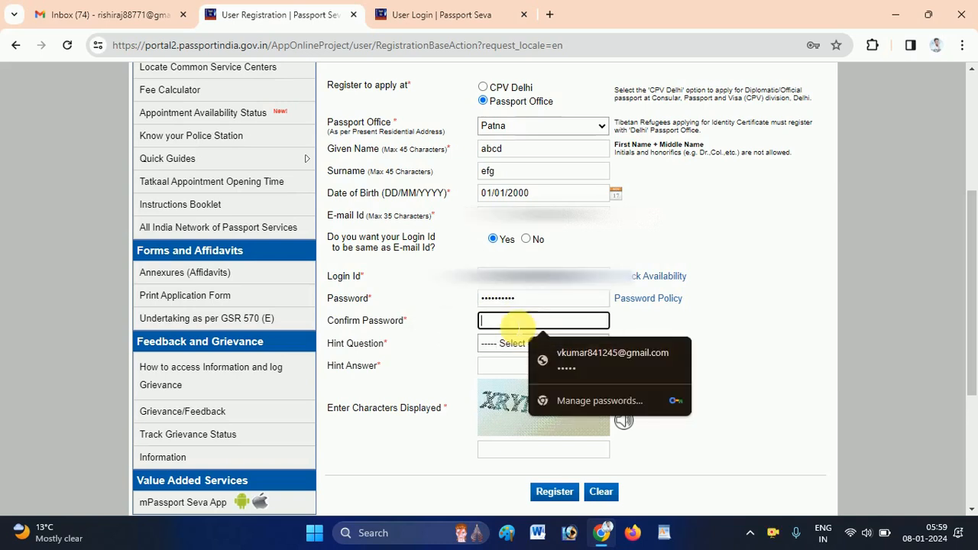
text(••••••••••)
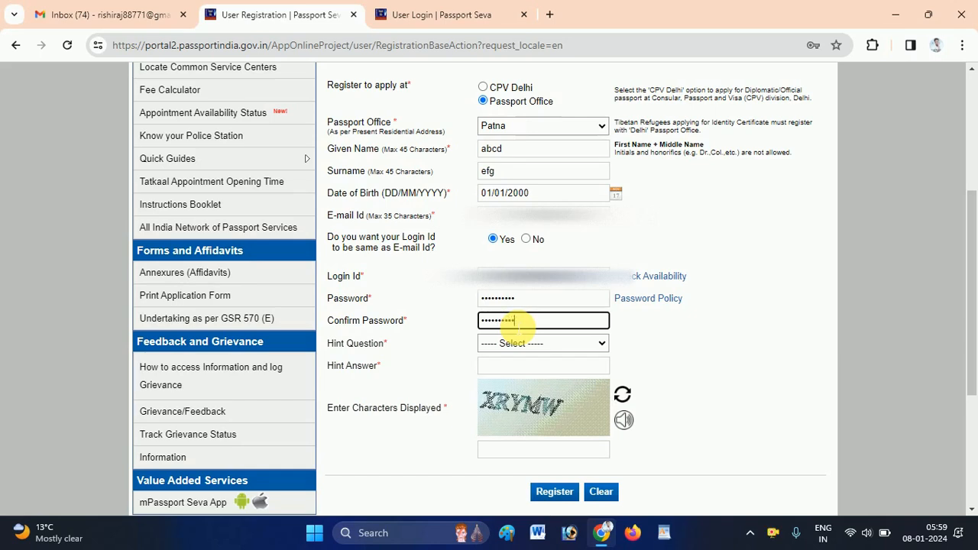
click(447, 324)
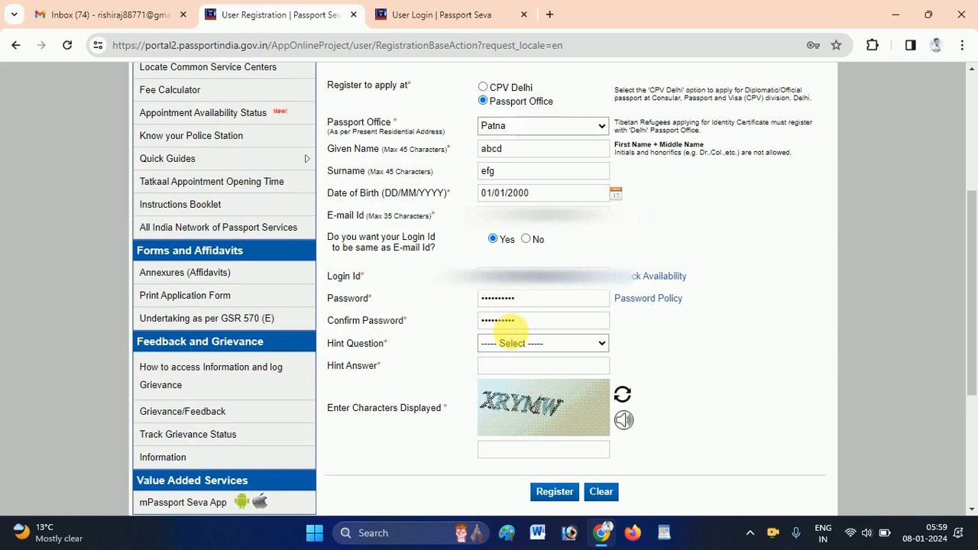
Choose Birth City as the hint question and enter the birth city as its hint answer.
click(544, 343)
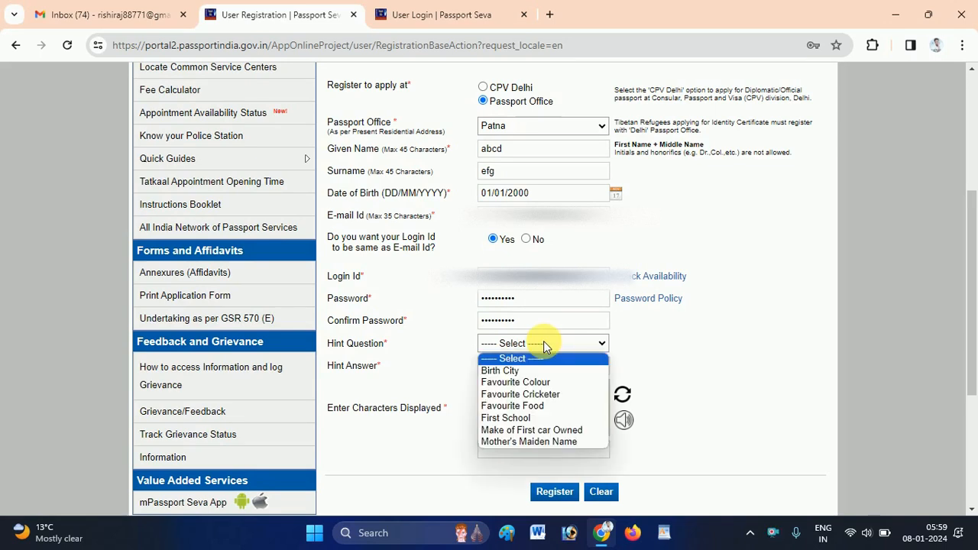
click(506, 370)
click(457, 364)
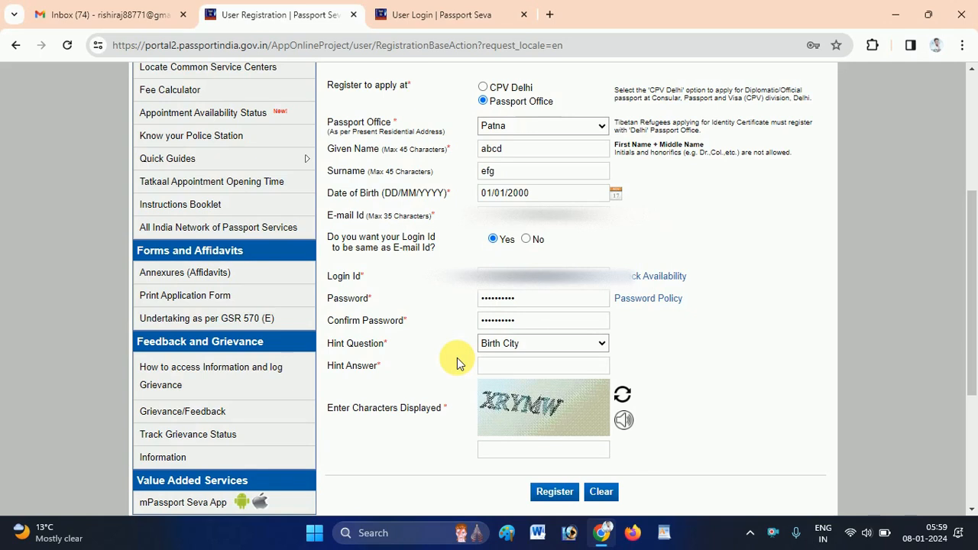
click(544, 367)
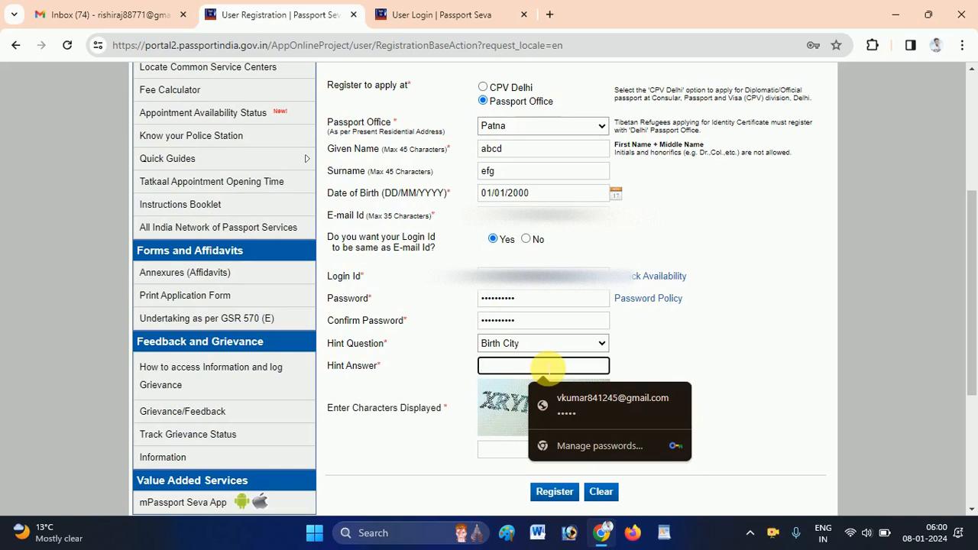
text(••)
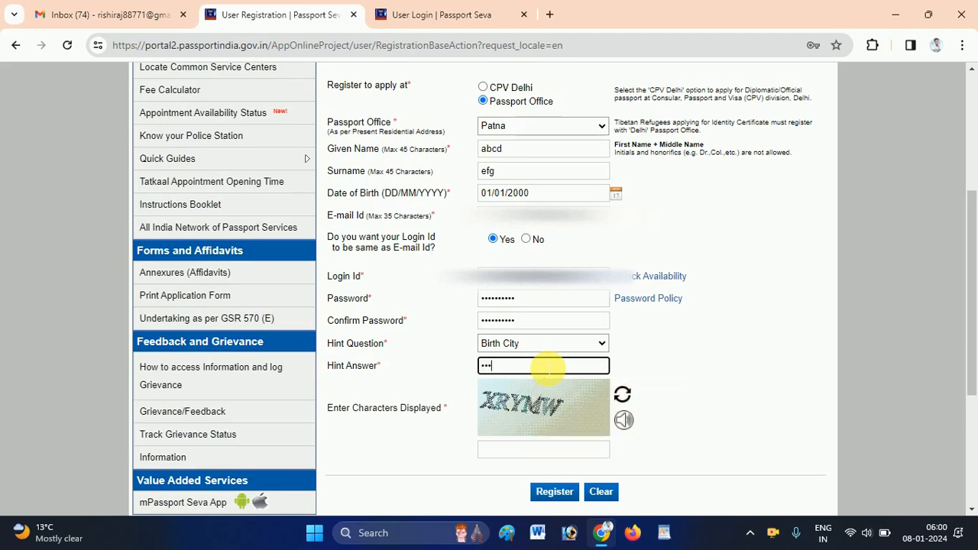
double_click(547, 369)
click(660, 367)
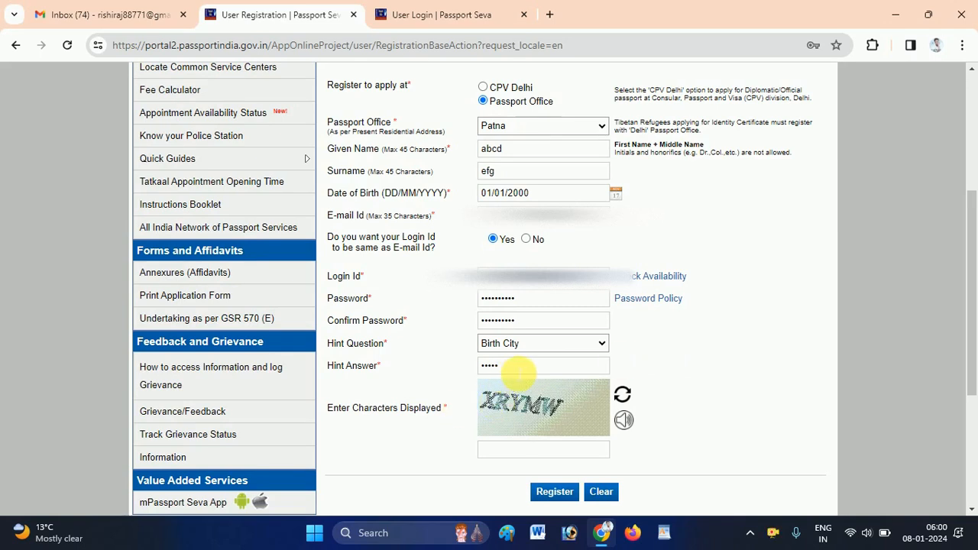
Enter the captcha characters shown and submit the registration form.
click(519, 451)
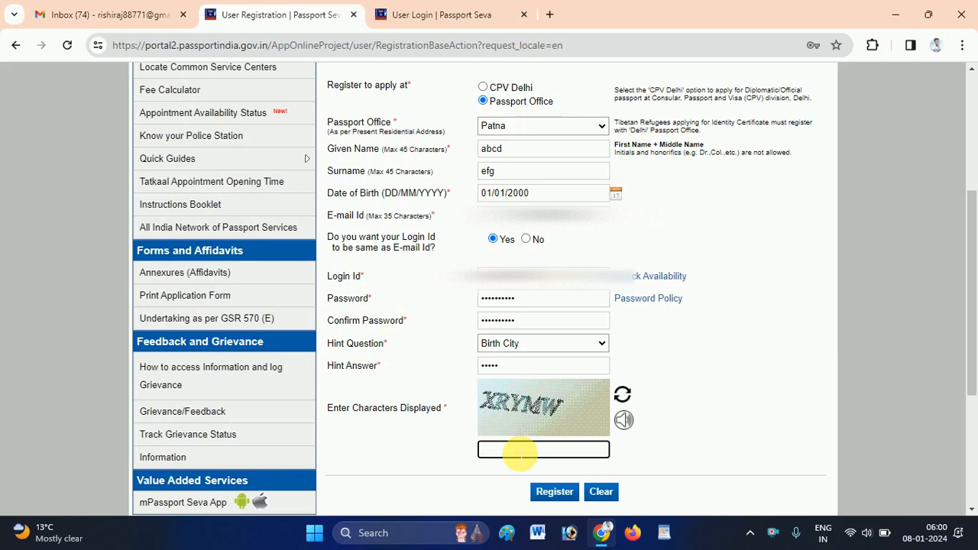
text(XRY)
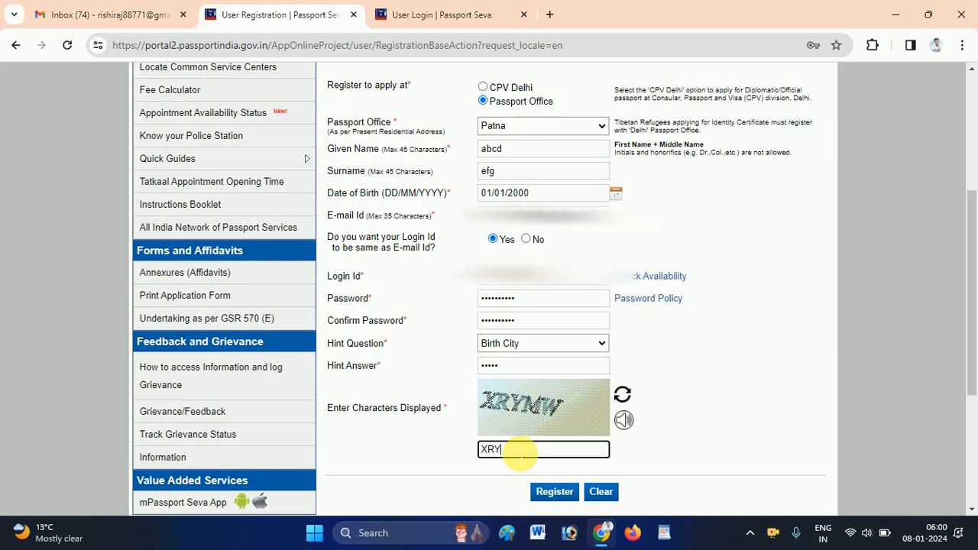
text(MW)
click(634, 455)
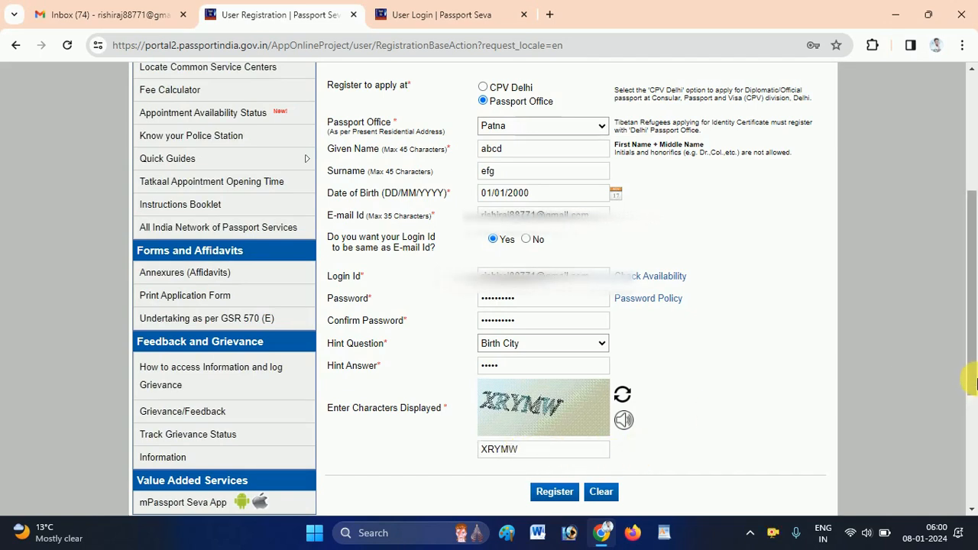
mouse_move(974, 359)
mouse_down()
mouse_move(974, 288)
mouse_move(974, 373)
mouse_up()
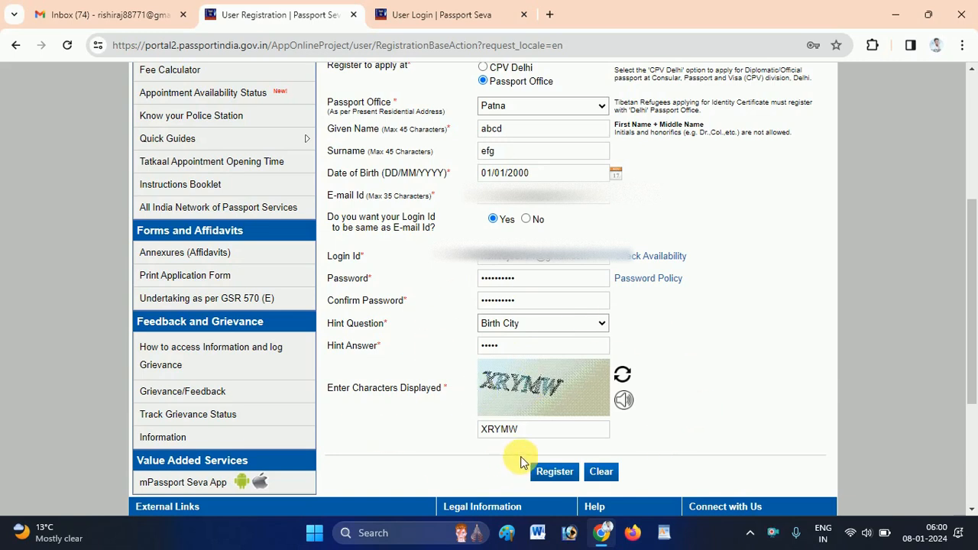
click(554, 473)
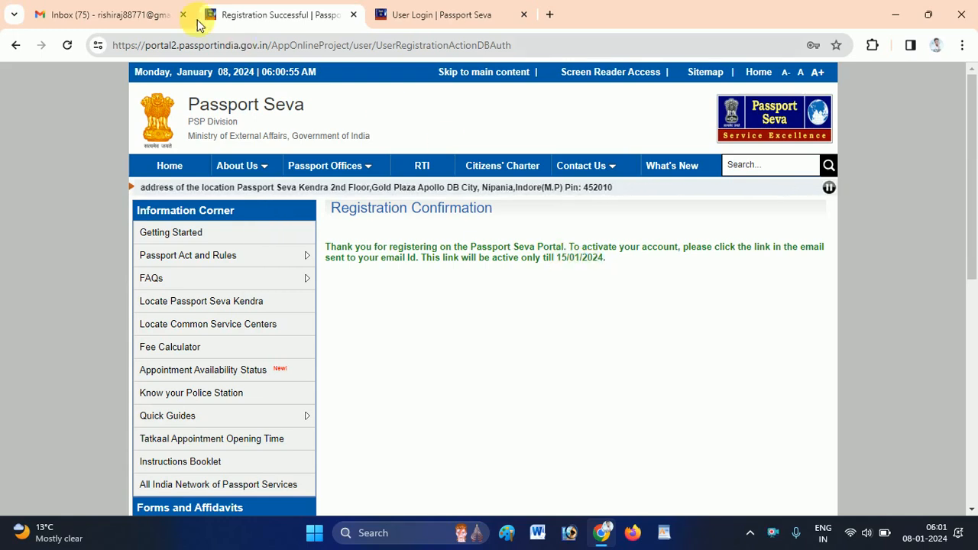
In Gmail, open the Registration Confirmation email and follow its account activation link.
click(117, 11)
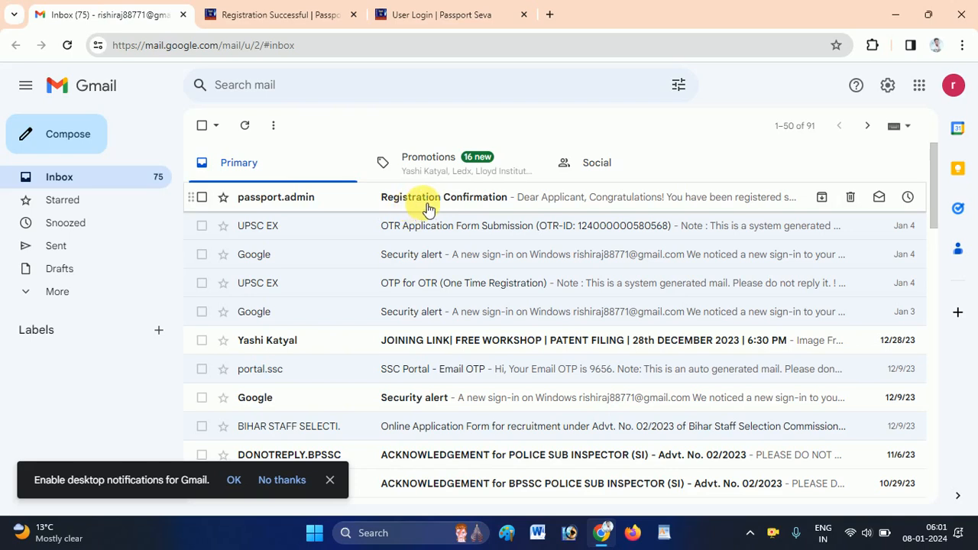
click(479, 207)
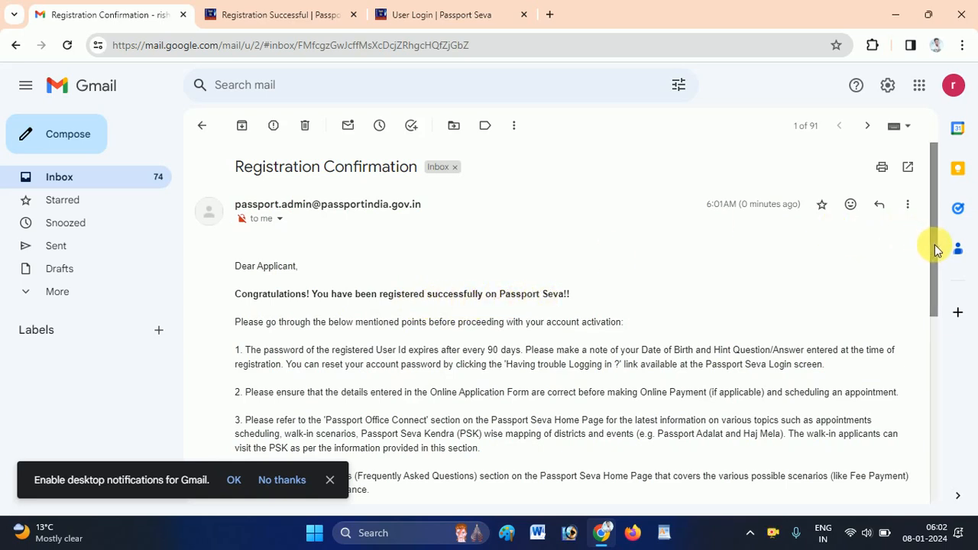
drag(935, 250, 929, 394)
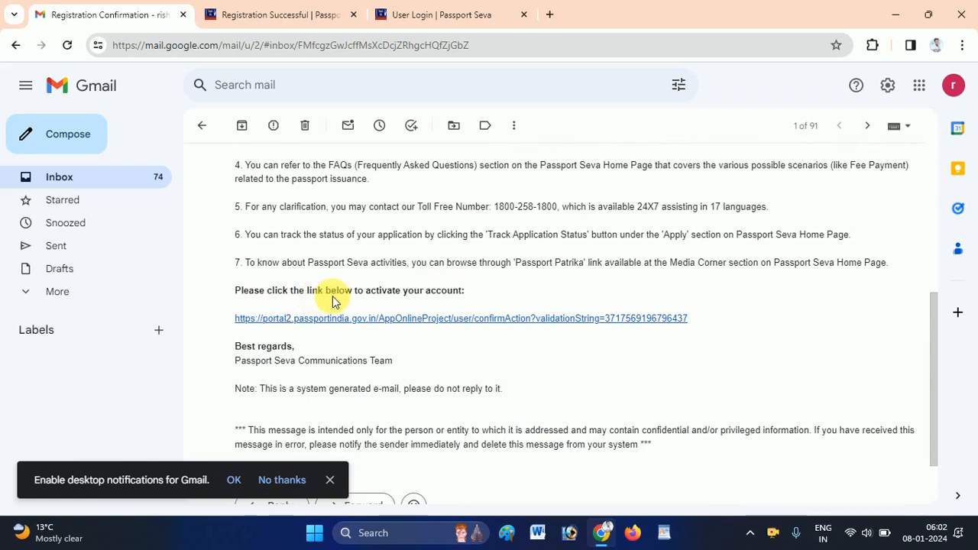
click(437, 319)
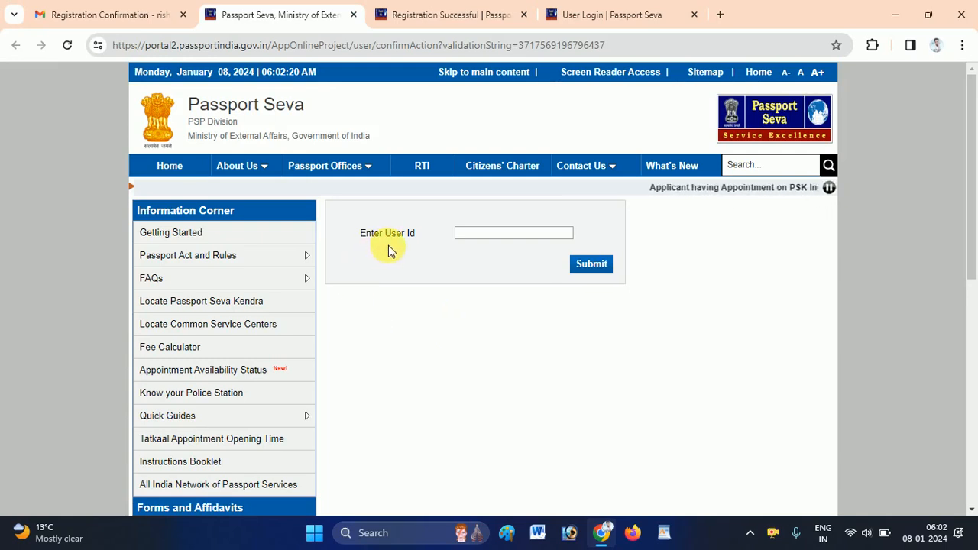
Enter the login id on the activation page and submit it to activate the account.
click(473, 237)
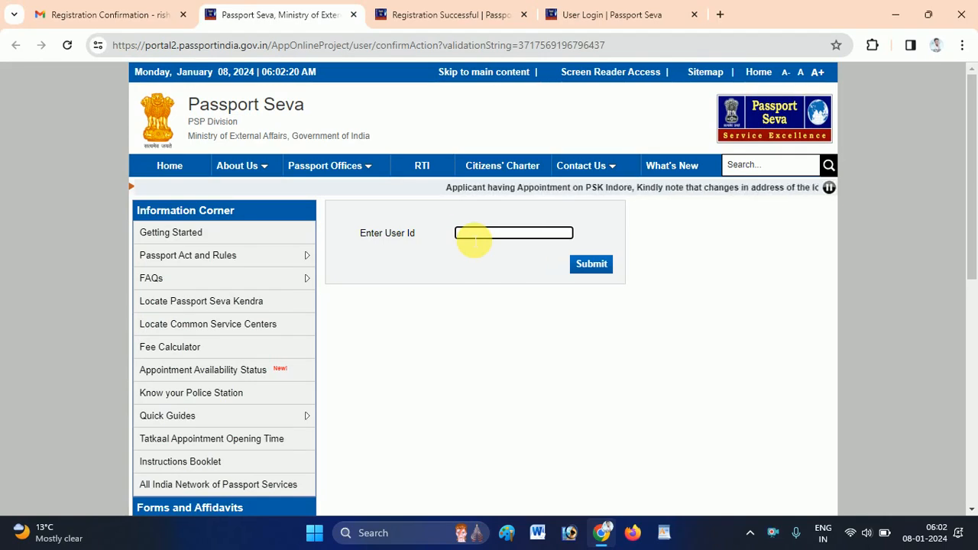
click(439, 12)
click(569, 14)
click(491, 12)
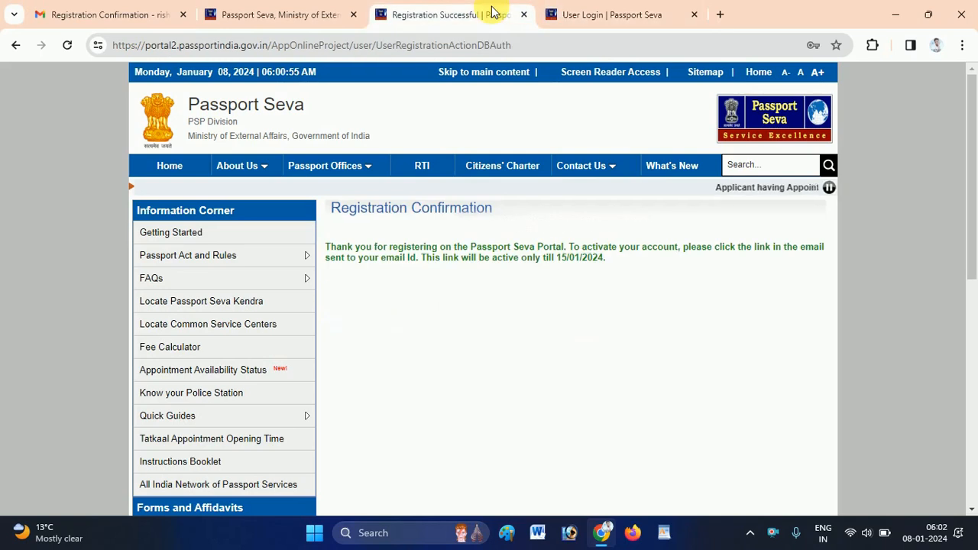
click(298, 9)
click(136, 10)
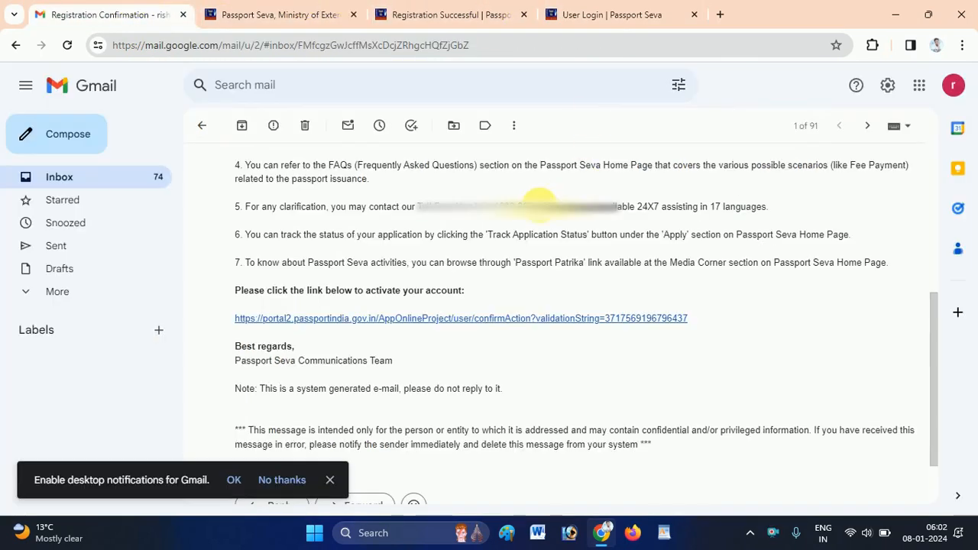
click(286, 10)
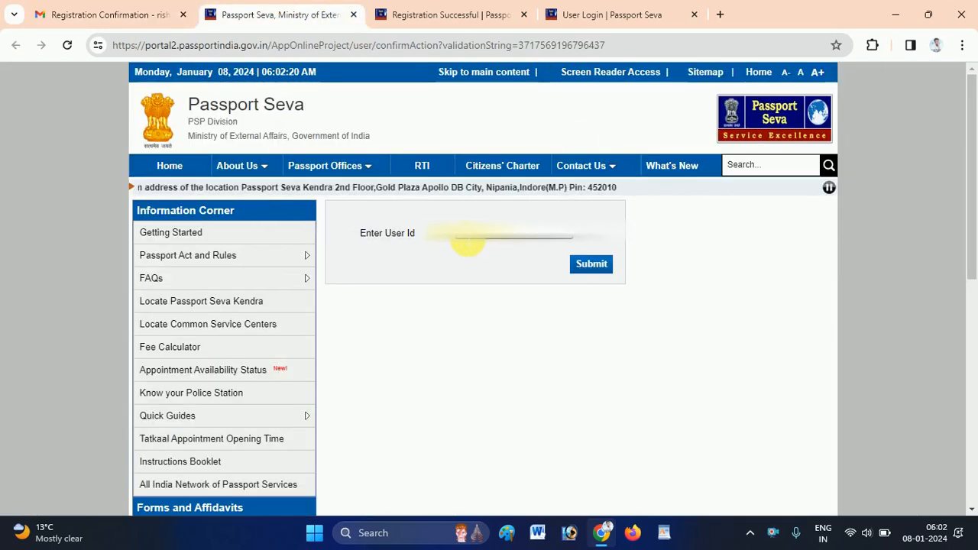
click(600, 269)
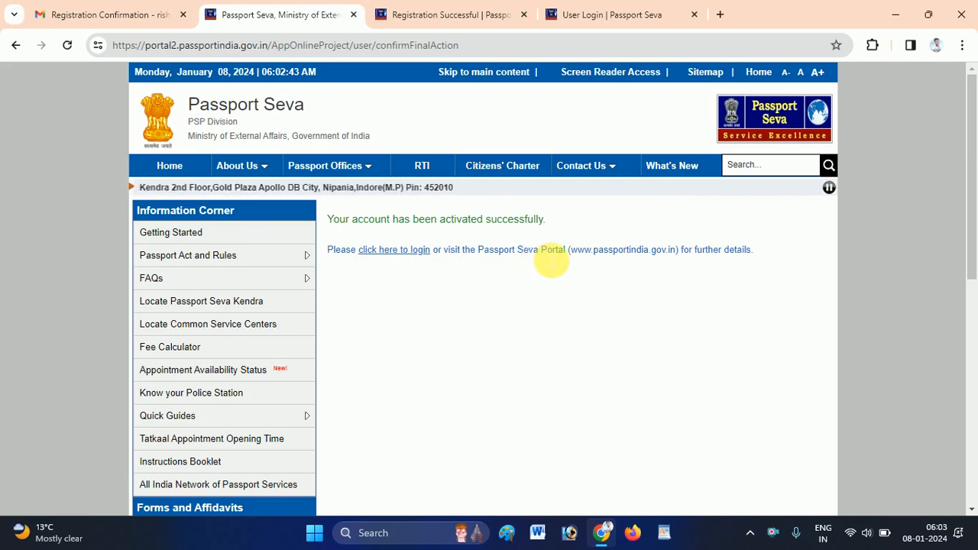
Go to the Passport Seva login page and clear the prefilled Login Id field.
click(386, 252)
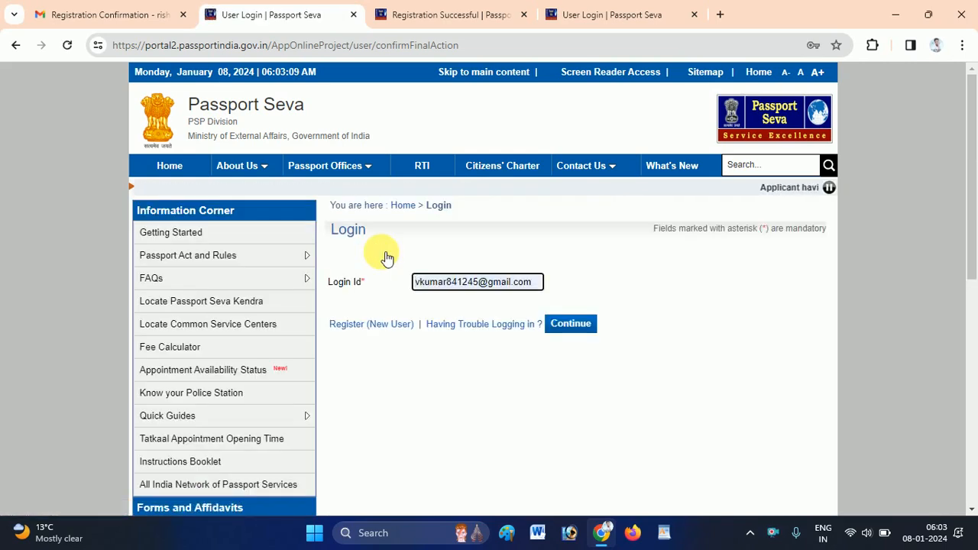
key(ctrl+a)
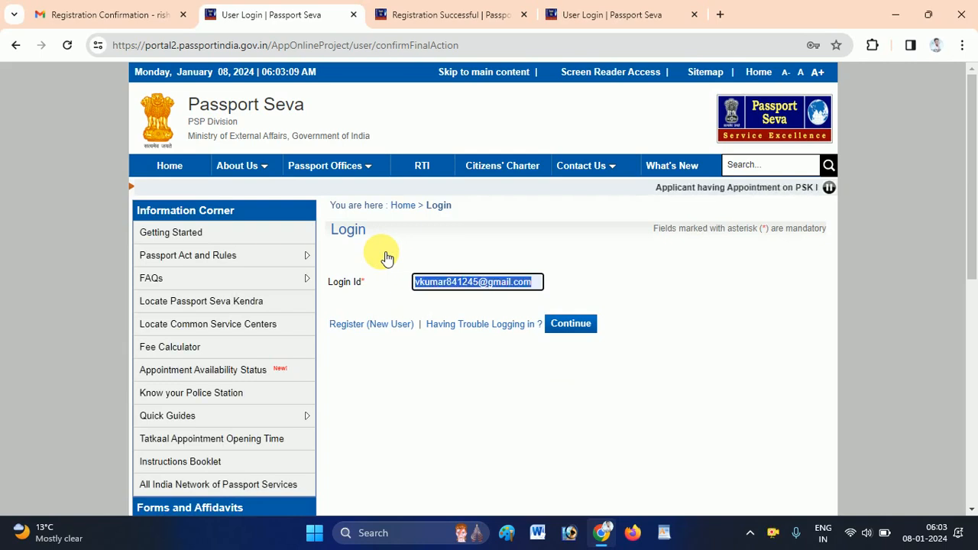
key(BackSpace)
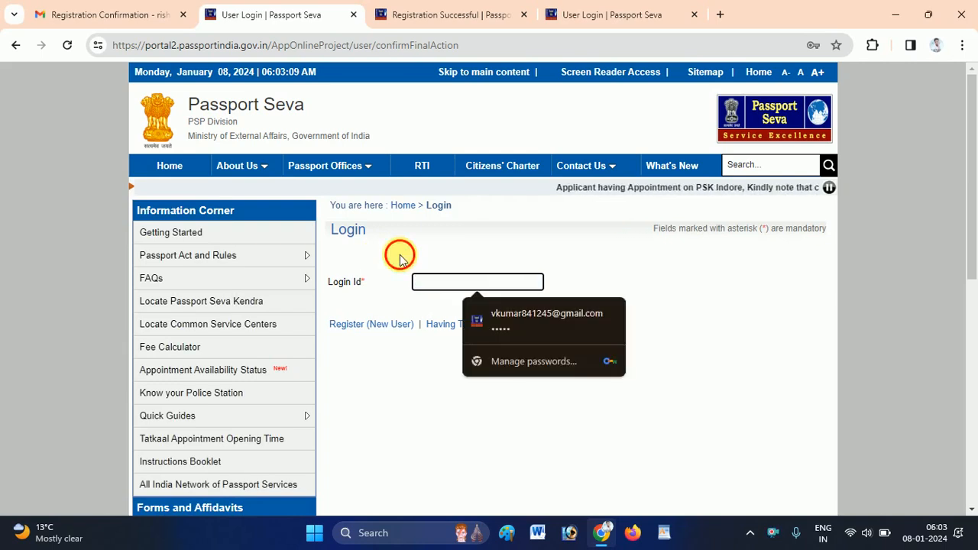
click(400, 260)
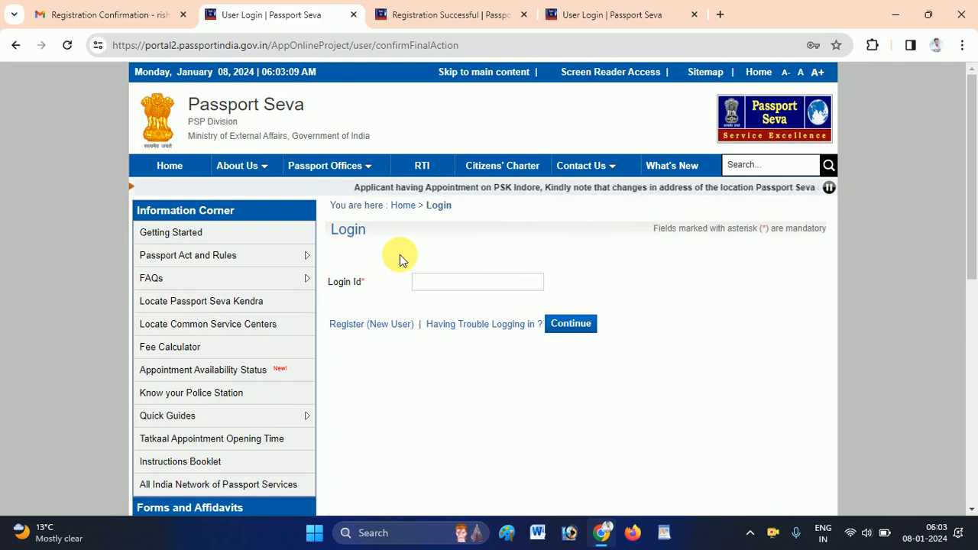
Close the three leftover Passport Seva tabs.
click(353, 14)
click(353, 15)
click(352, 15)
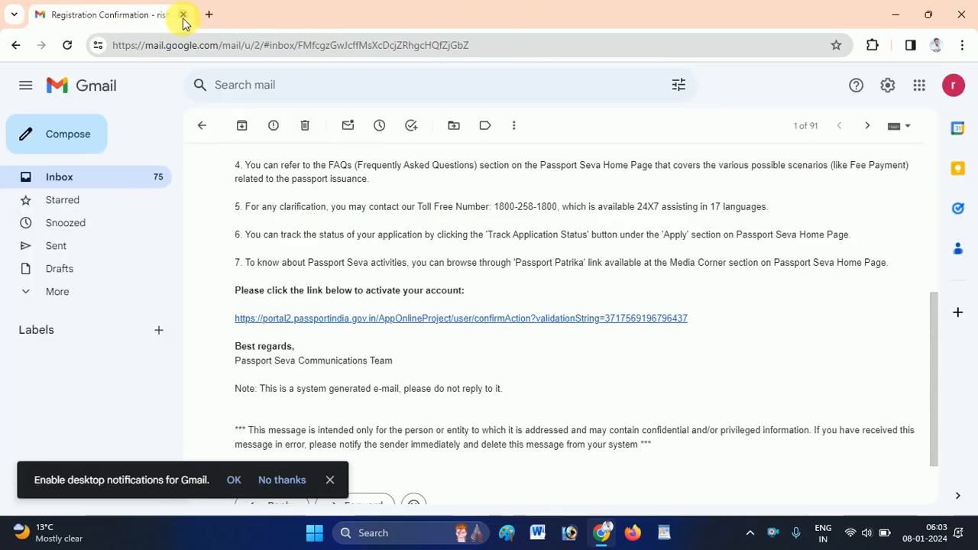
In a new tab, search 'PASS', open the official Passport Seva site and dismiss the Tatkaal Advisory.
click(208, 14)
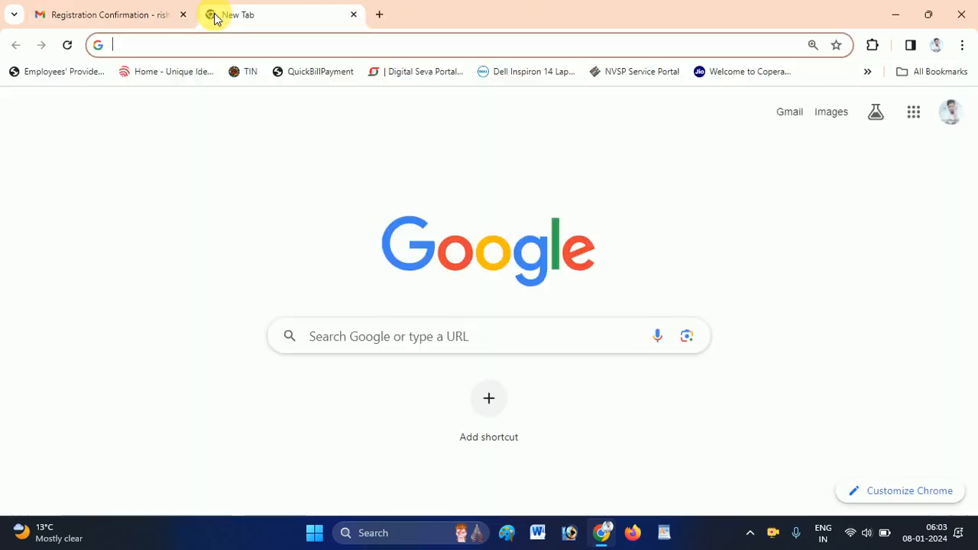
text(PASS&gs_lcrp=EgZjaHJvbWUqDggAEEUYJxg7GIAEGIoFMg4IABBFG...)
key(Return)
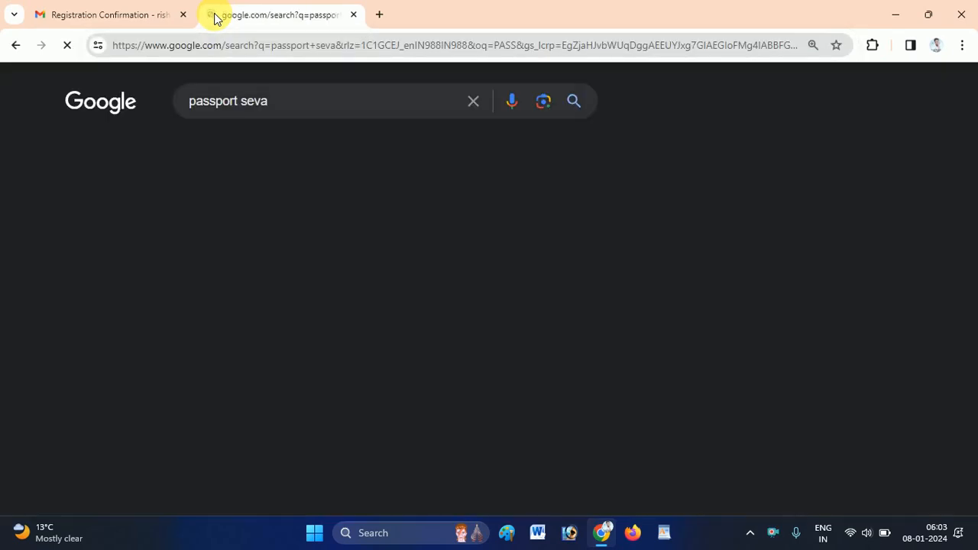
click(130, 359)
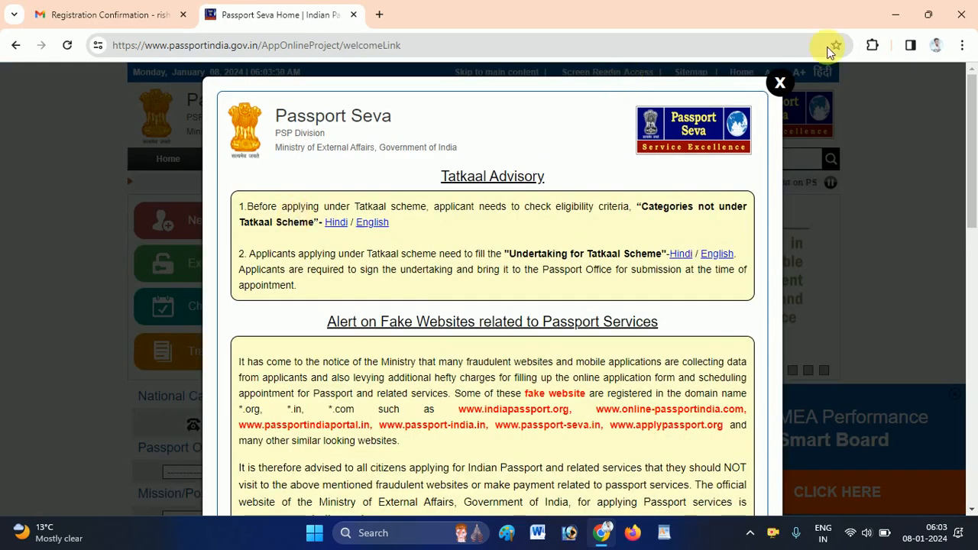
click(781, 83)
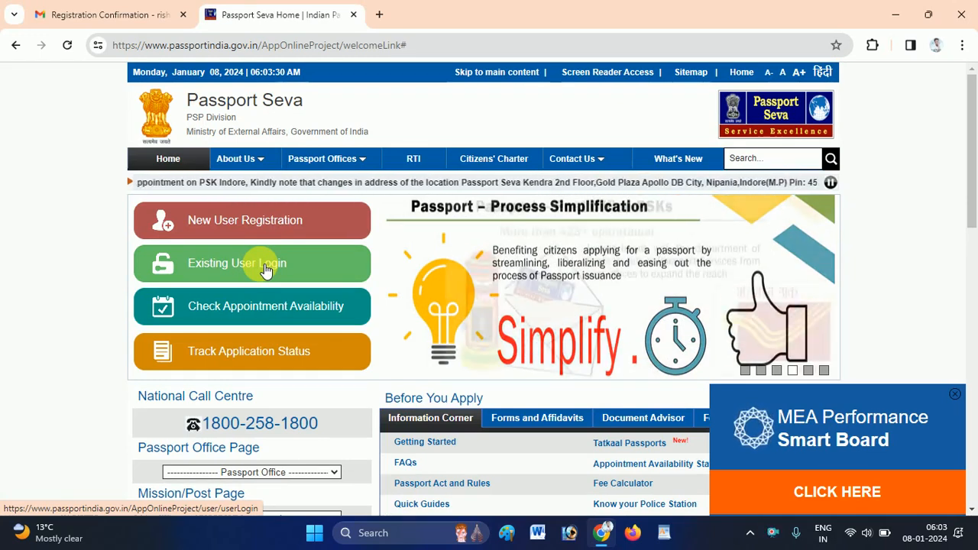
On the existing-user login page, paste the login id and continue to password entry.
click(265, 271)
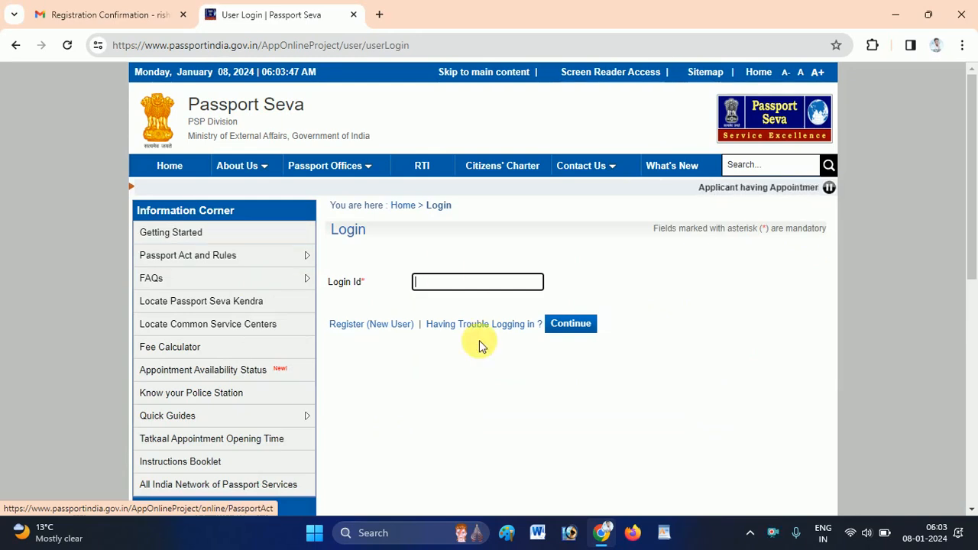
click(438, 281)
click(437, 282)
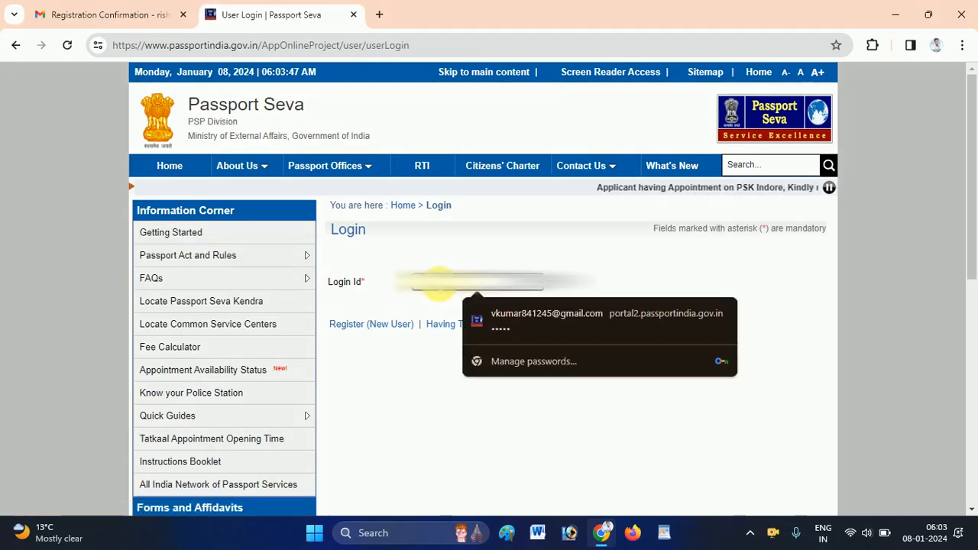
key(ctrl+v)
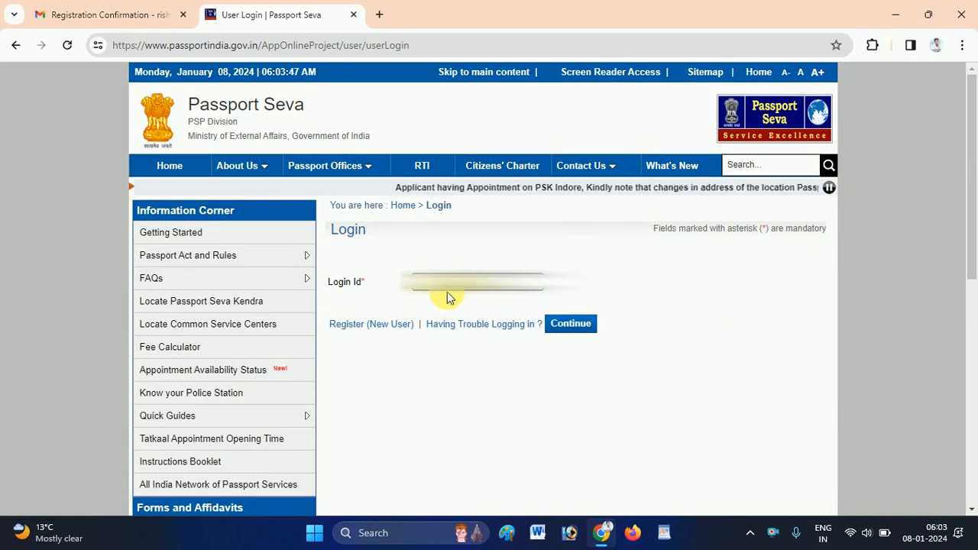
click(584, 334)
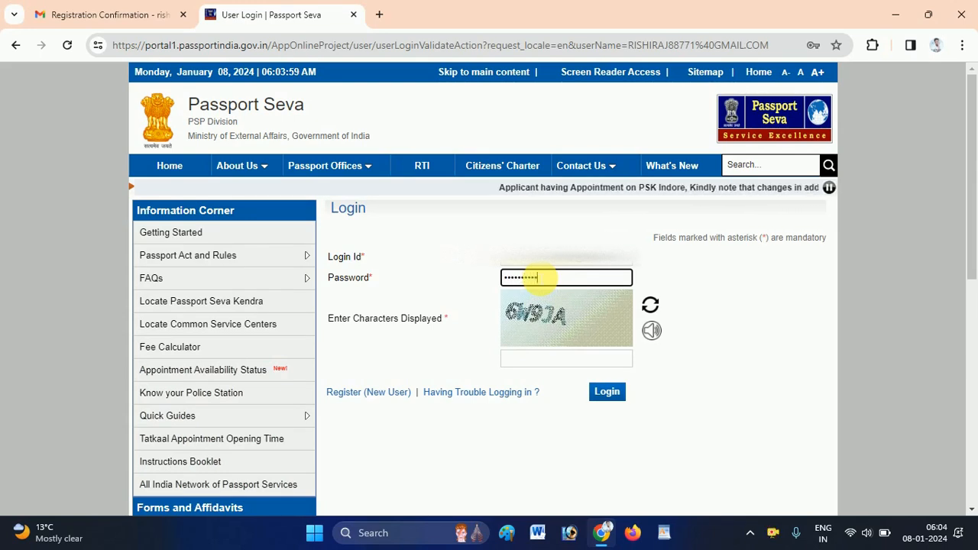
Enter the captcha characters and log in to the applicant account.
click(552, 366)
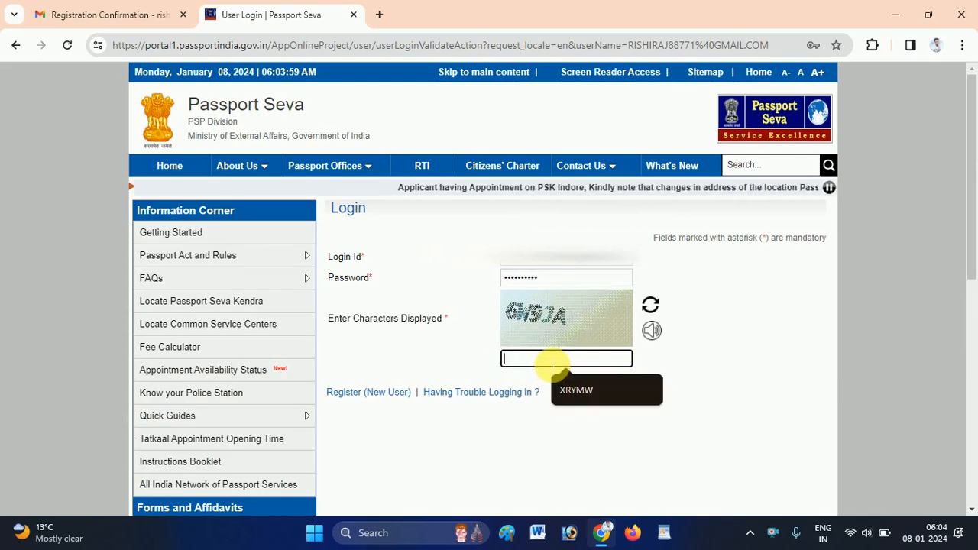
text(6)
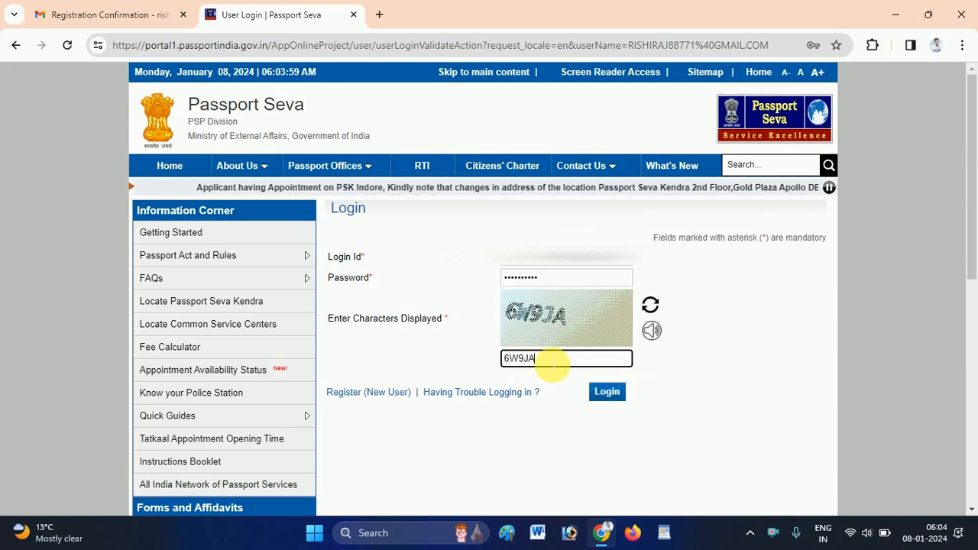
text(W9JA)
click(607, 392)
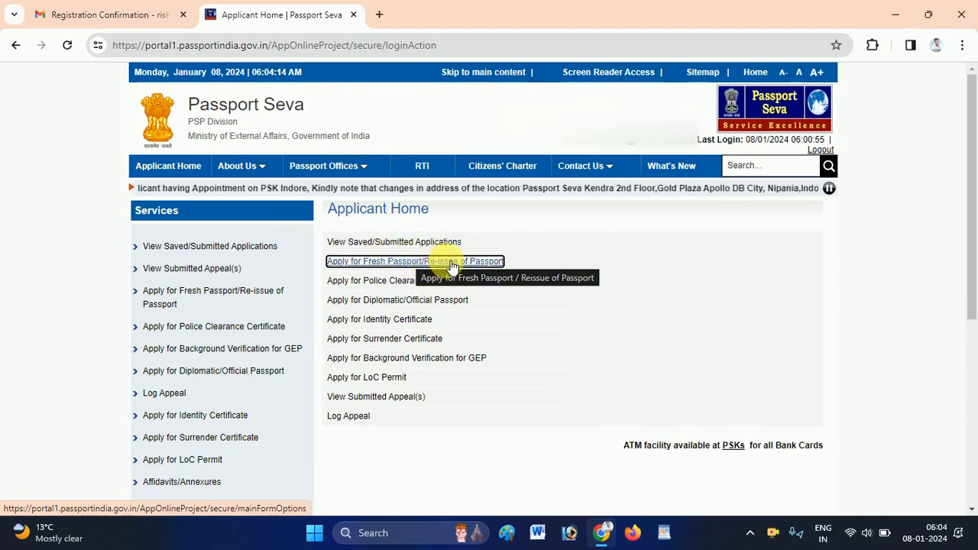
Choose Apply for Fresh Passport/Re-issue of Passport and open the application form.
click(382, 263)
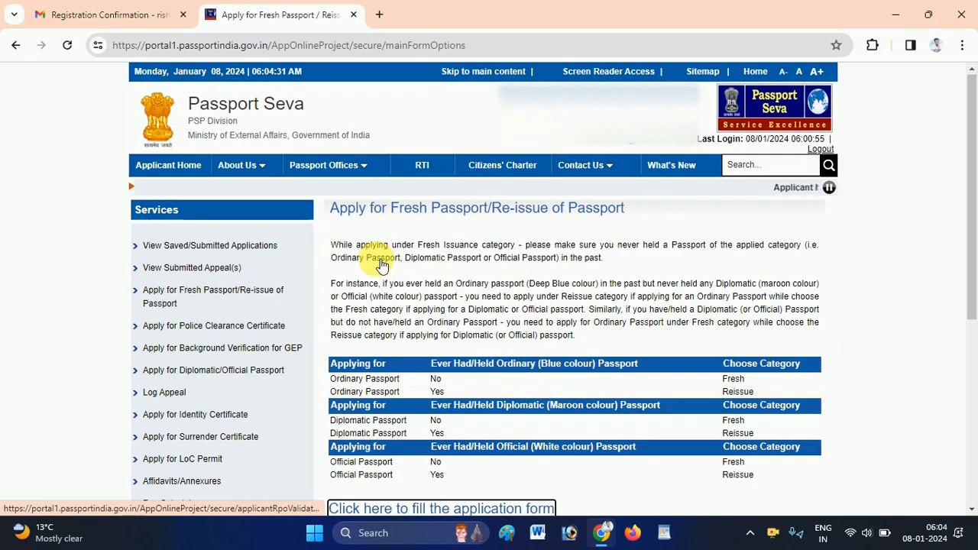
scroll(967, 298, down, 3)
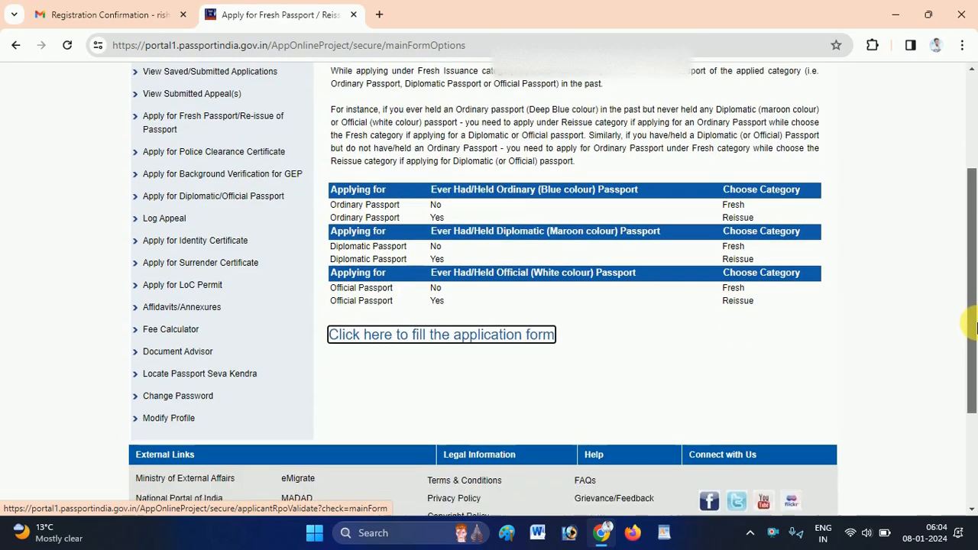
click(456, 330)
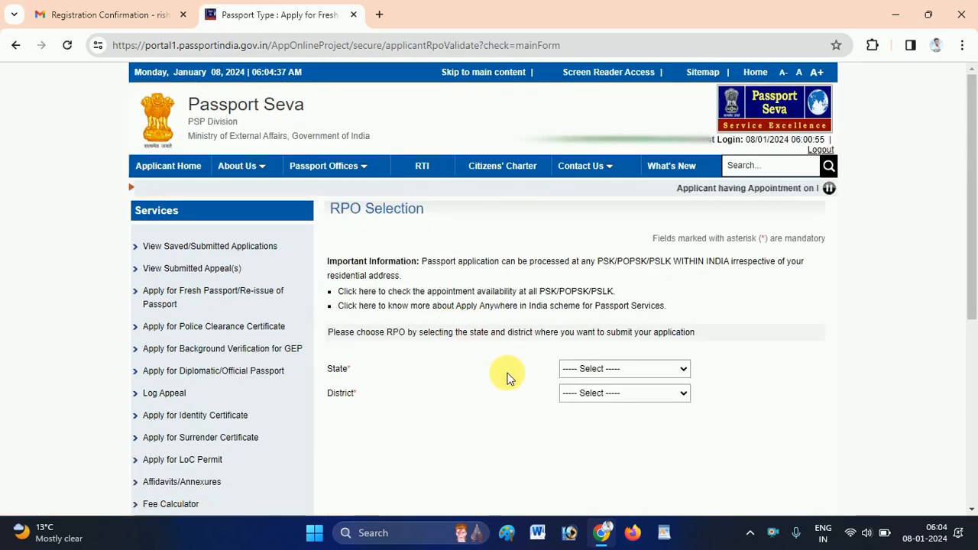
Select Bihar as the state and Siwan as the district.
click(594, 368)
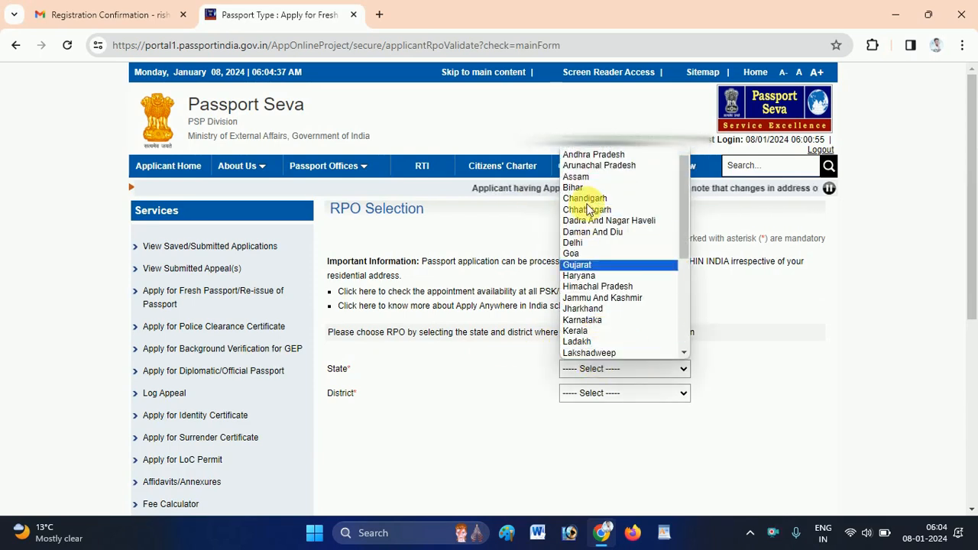
click(577, 179)
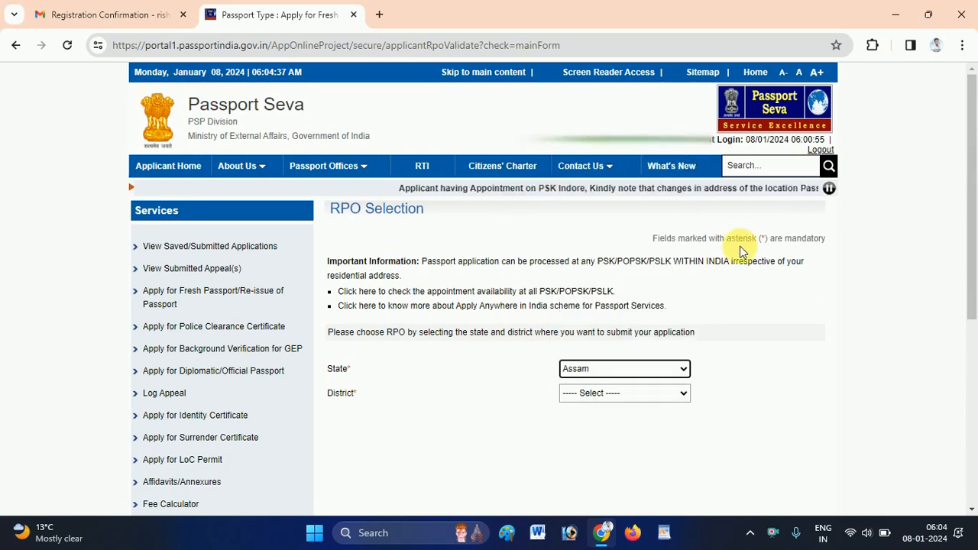
click(589, 365)
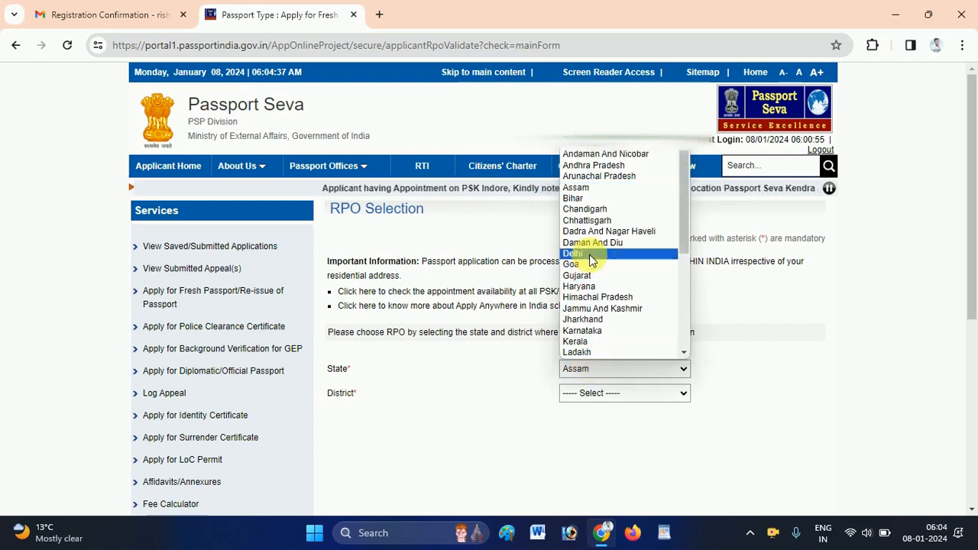
click(577, 198)
click(625, 394)
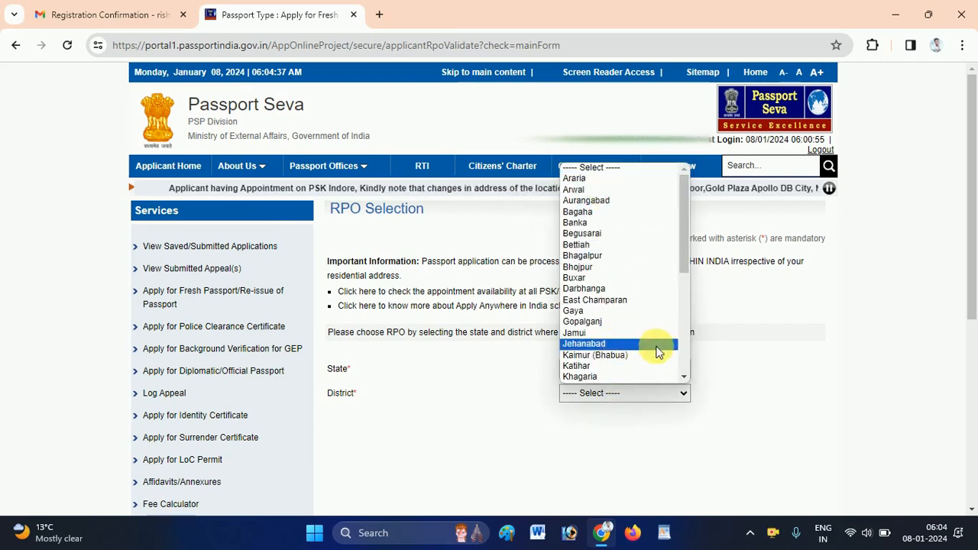
scroll(685, 364, down, 3)
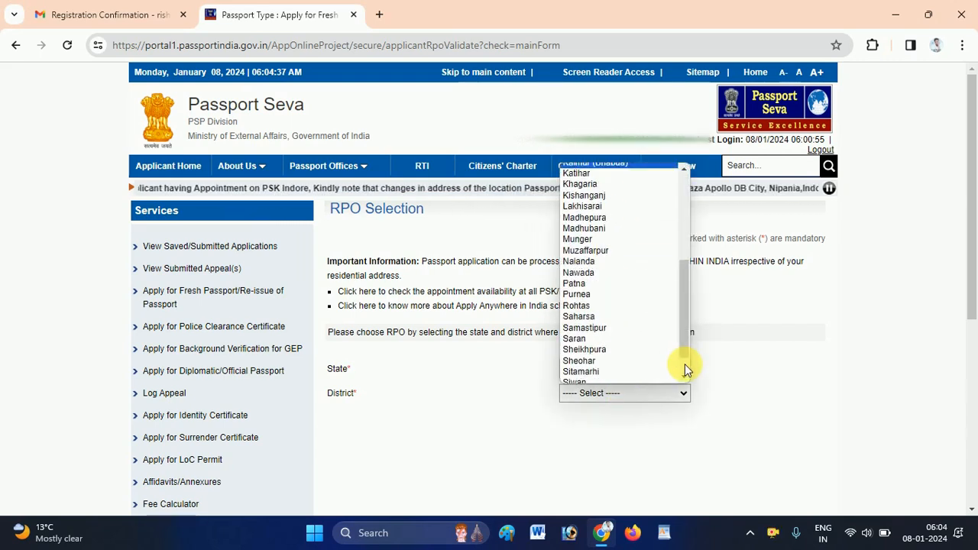
click(579, 377)
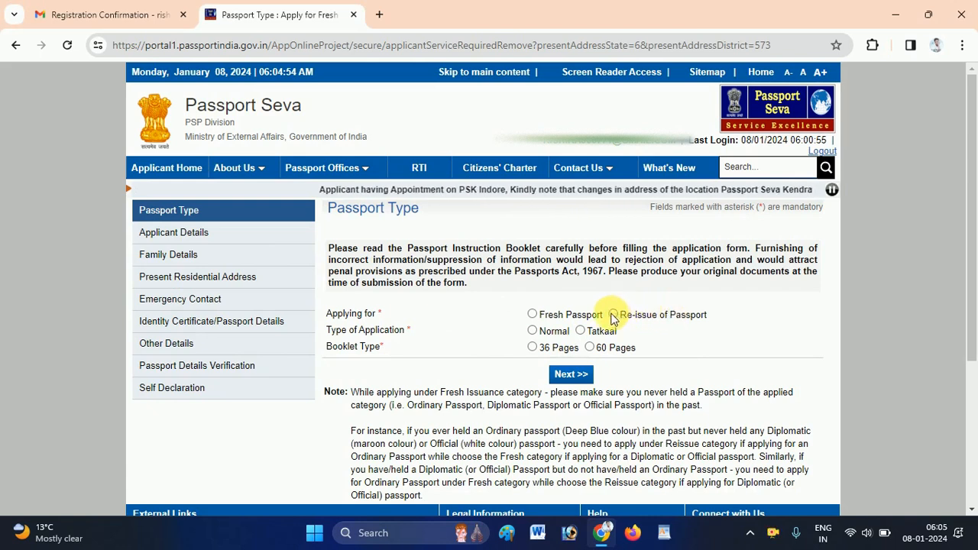
Mark the application as Normal with a 36-page booklet and continue.
click(532, 330)
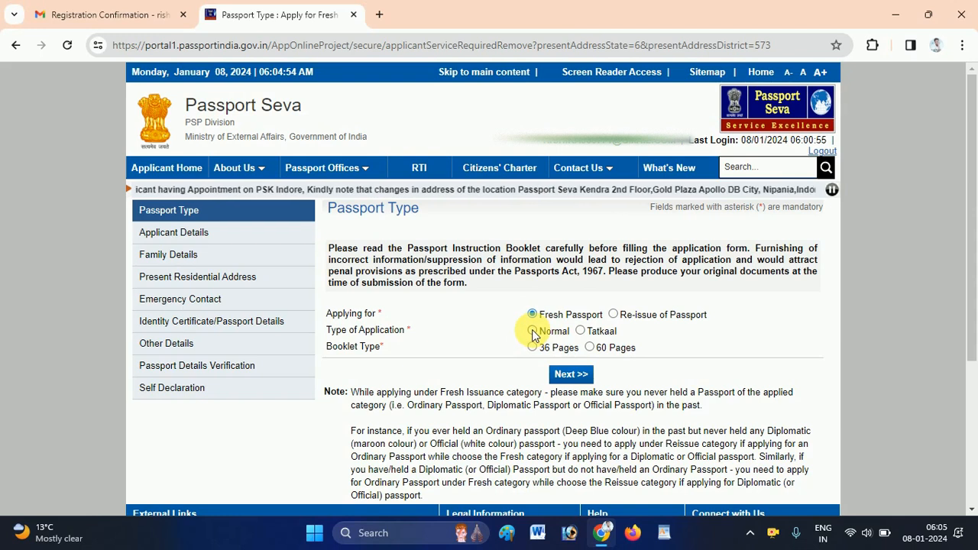
click(533, 347)
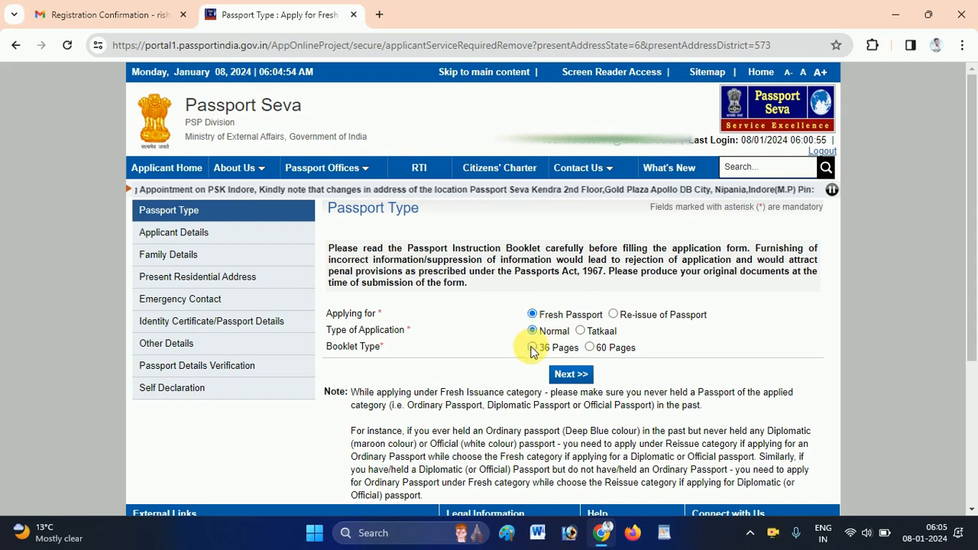
click(589, 380)
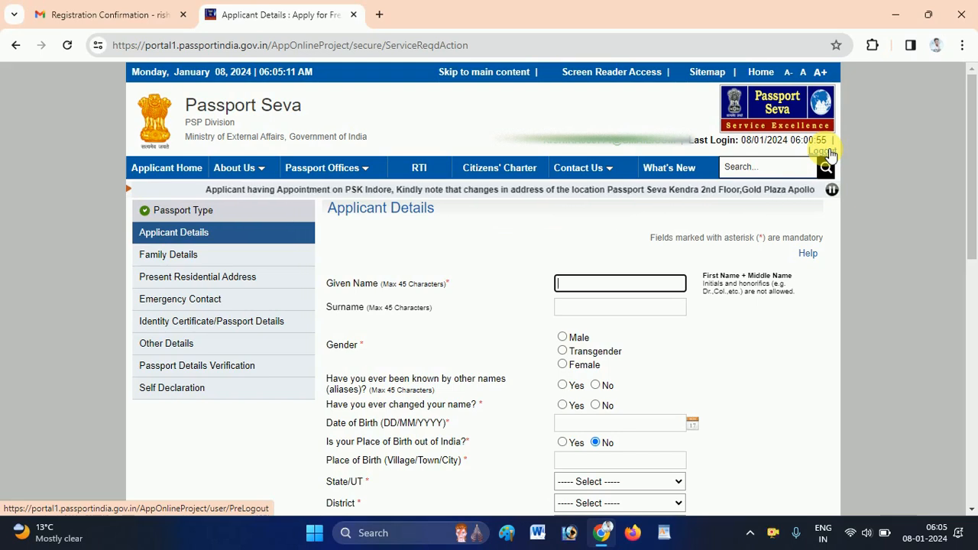
Log out and confirm, dismiss the Tatkaal advisory, and open the Existing User Login page.
click(823, 152)
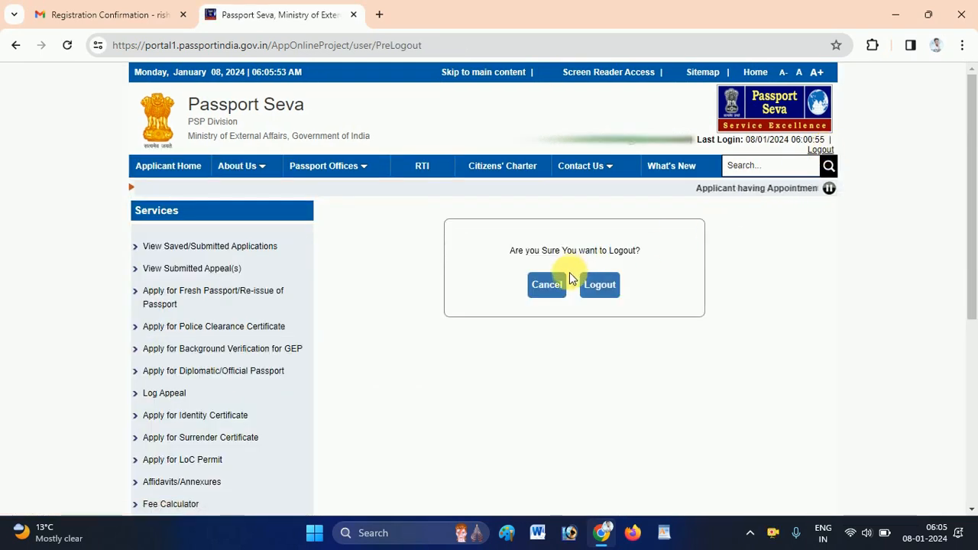
click(604, 294)
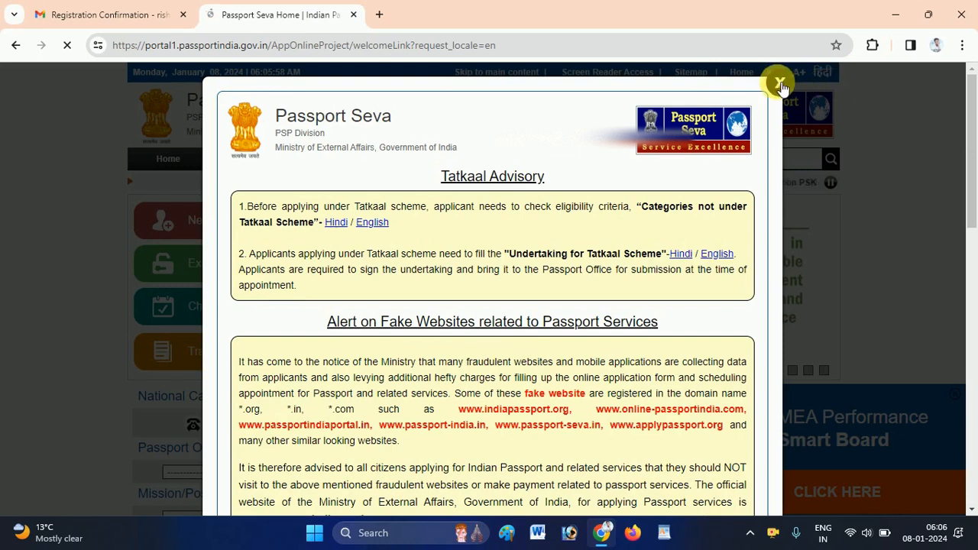
click(780, 82)
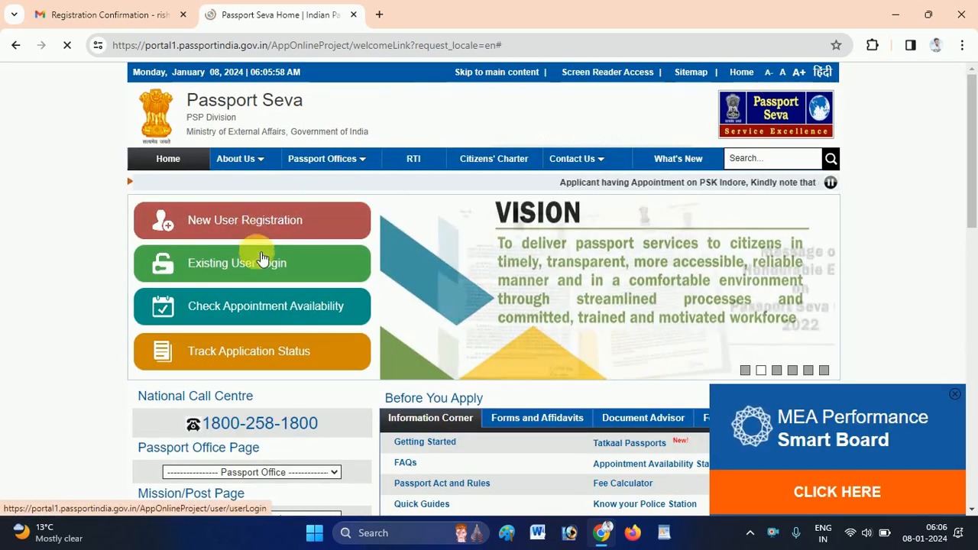
click(262, 261)
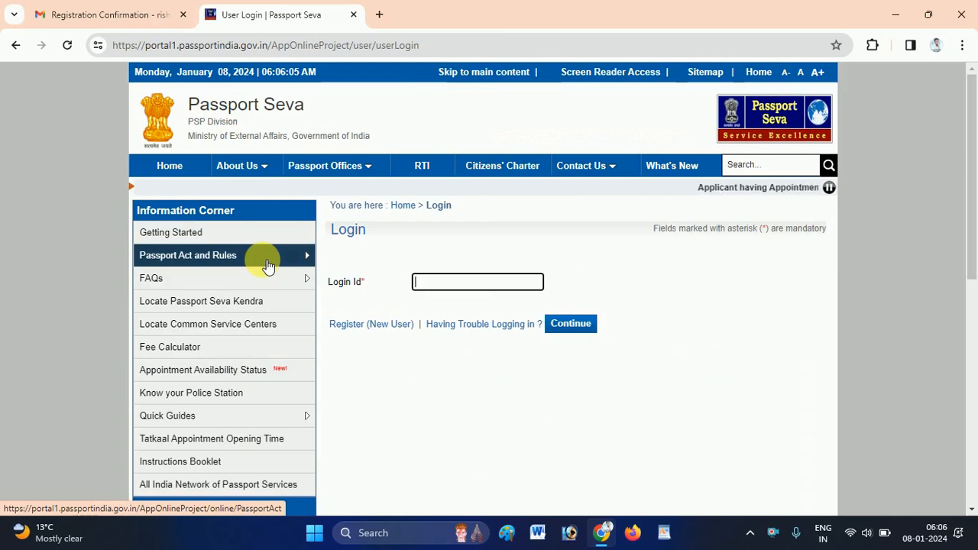
scroll(969, 122, down, 3)
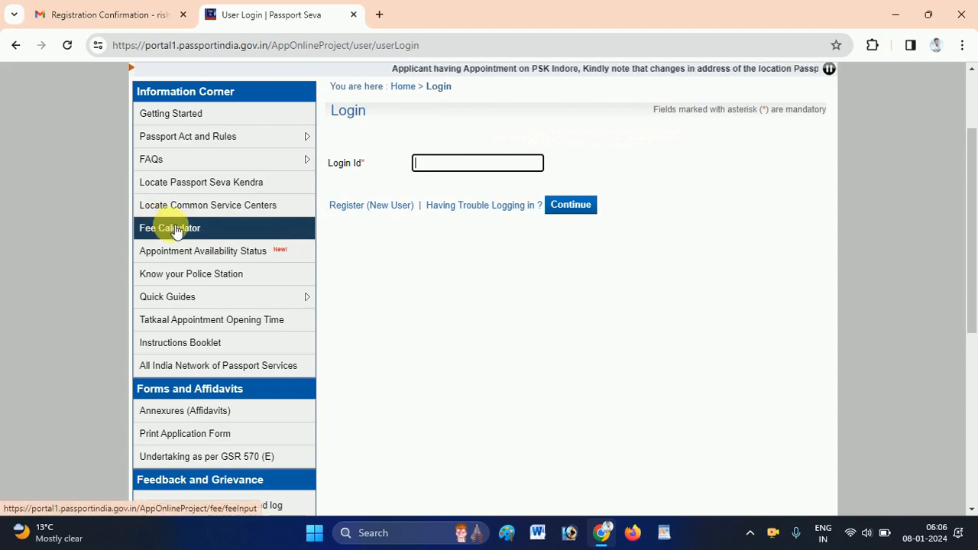
Open the Fee Calculator from the Information Corner sidebar.
click(175, 231)
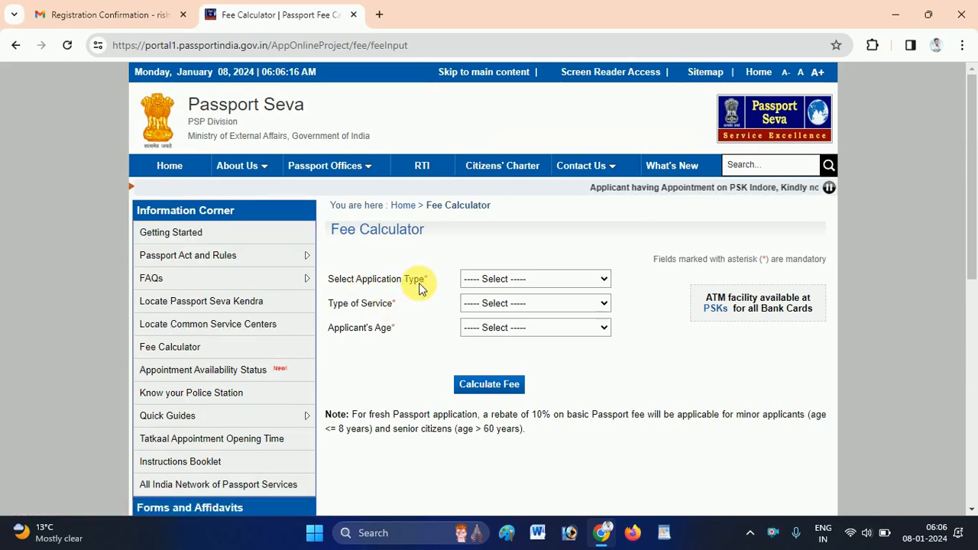
Calculate the fee for a Fresh Passport, applicant under 15, Normal scheme: Rs. 1000.00.
click(514, 281)
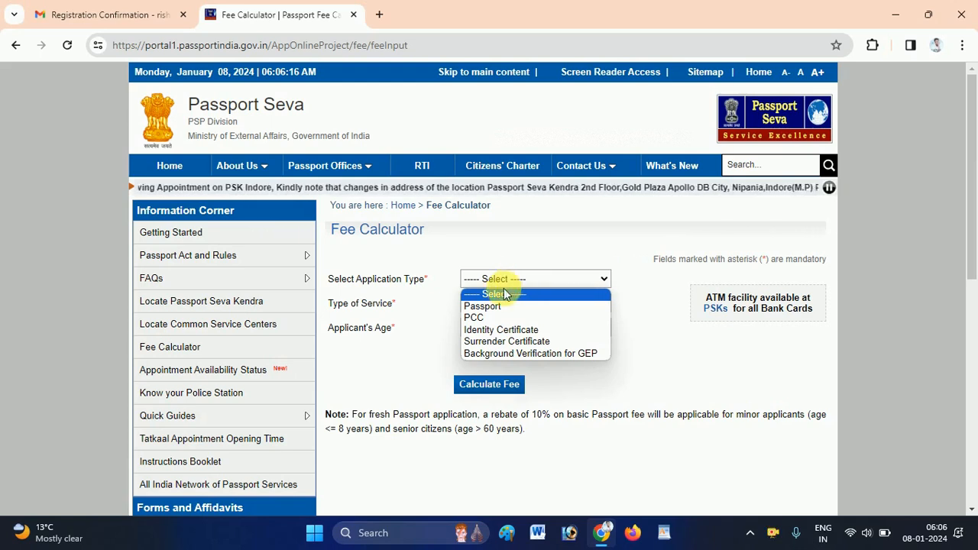
click(491, 305)
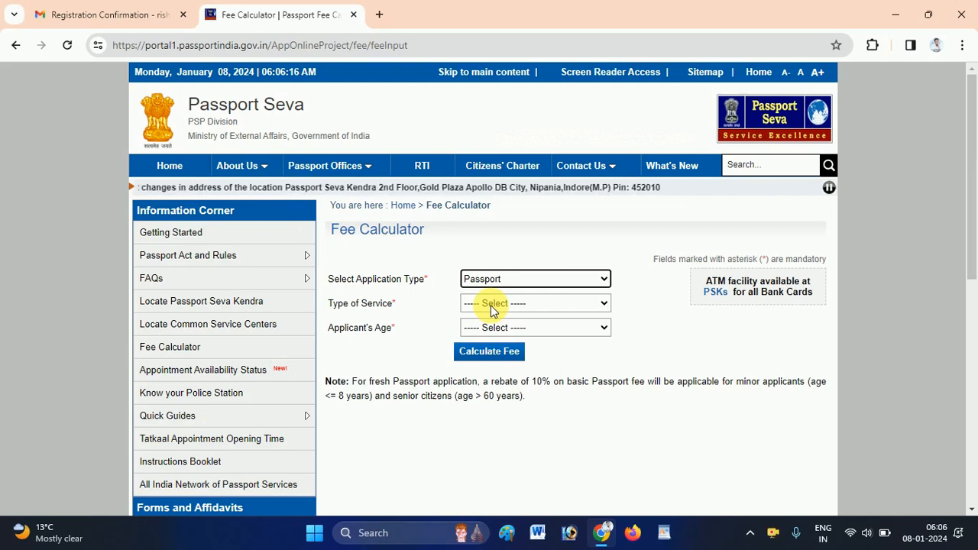
click(501, 305)
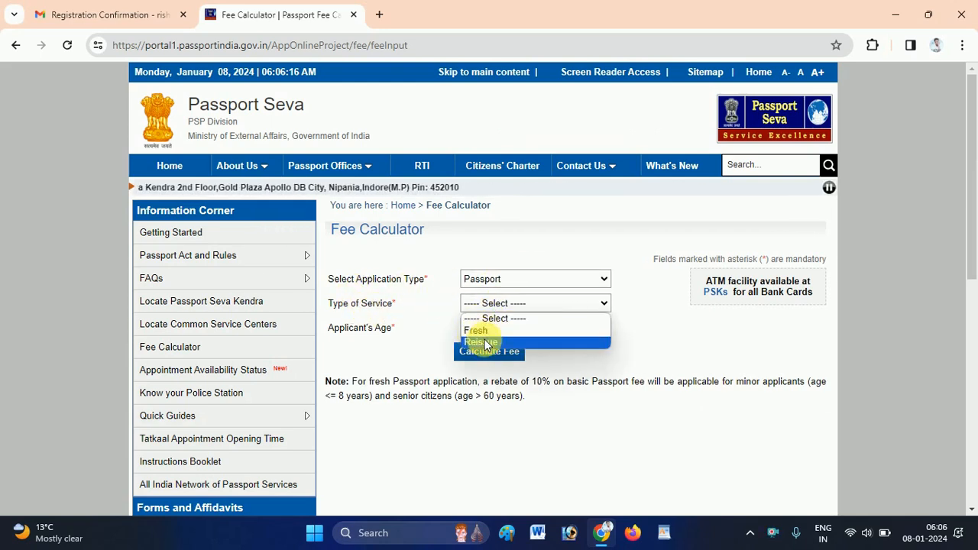
click(485, 333)
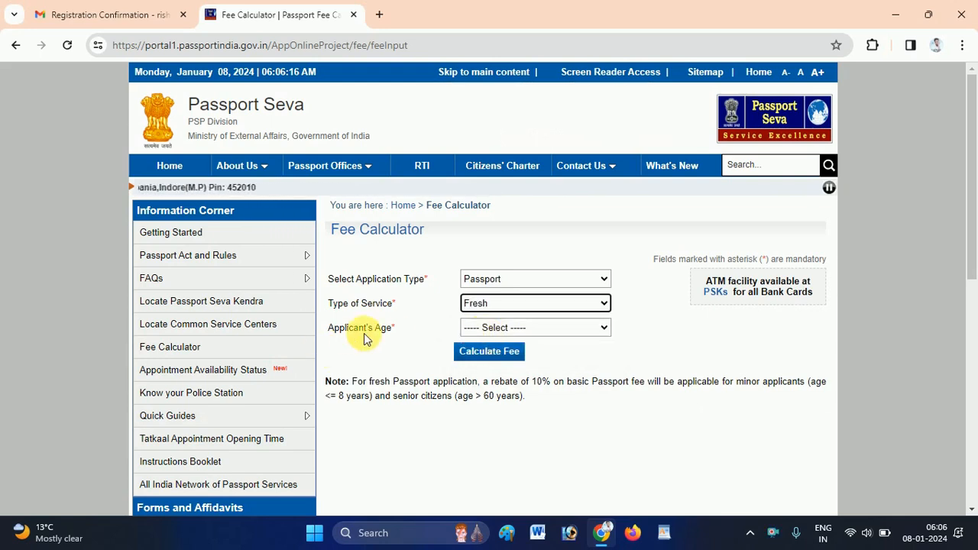
click(512, 328)
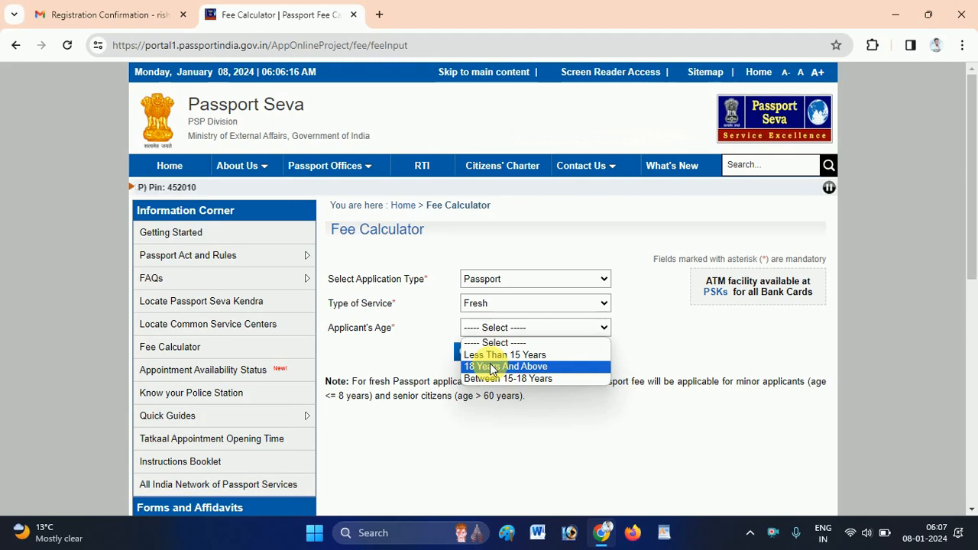
click(490, 355)
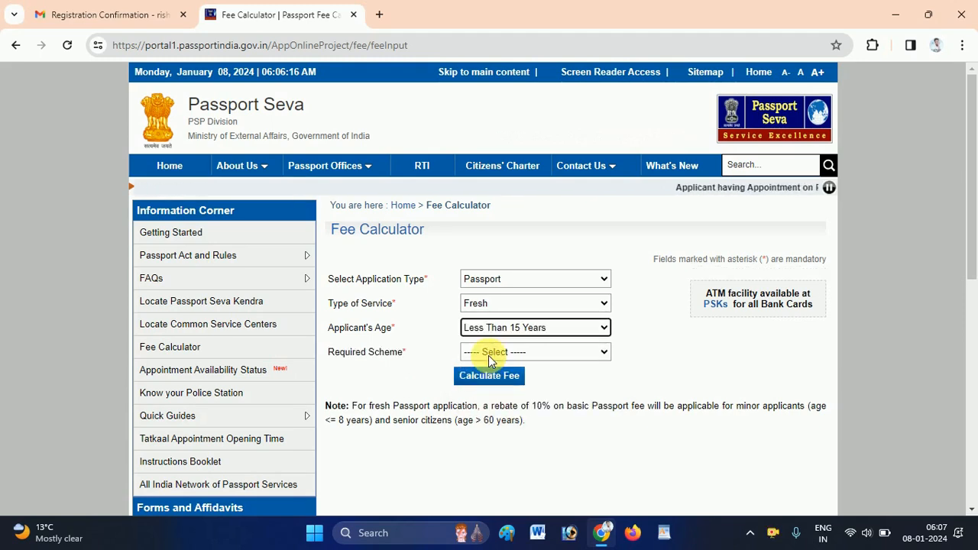
click(518, 353)
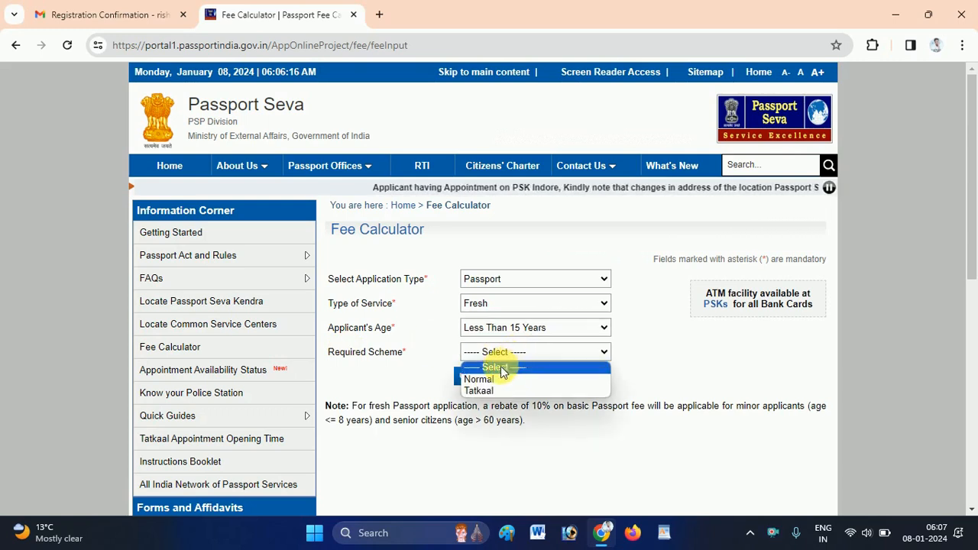
click(479, 378)
click(493, 385)
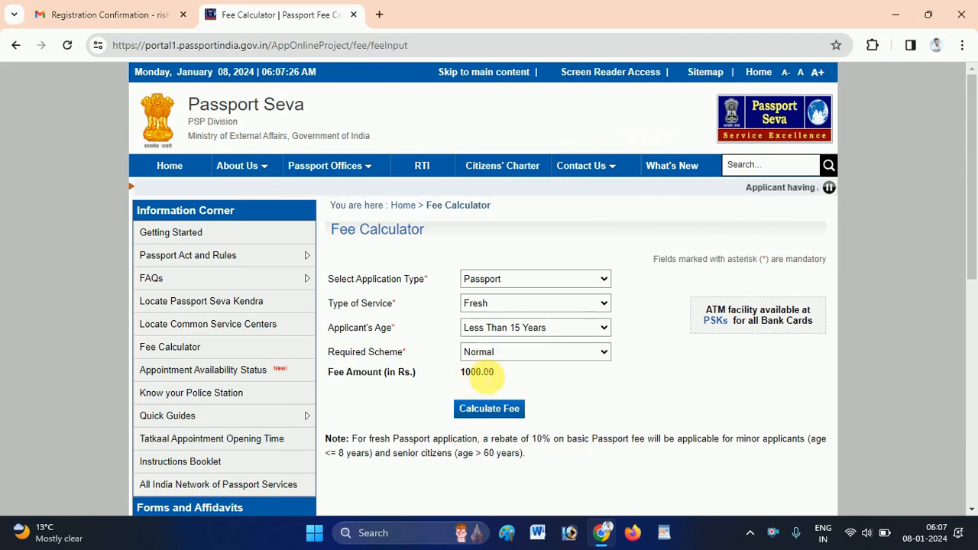
Recalculate the fee for an applicant 18 Years And Above with a 36-page booklet.
click(507, 326)
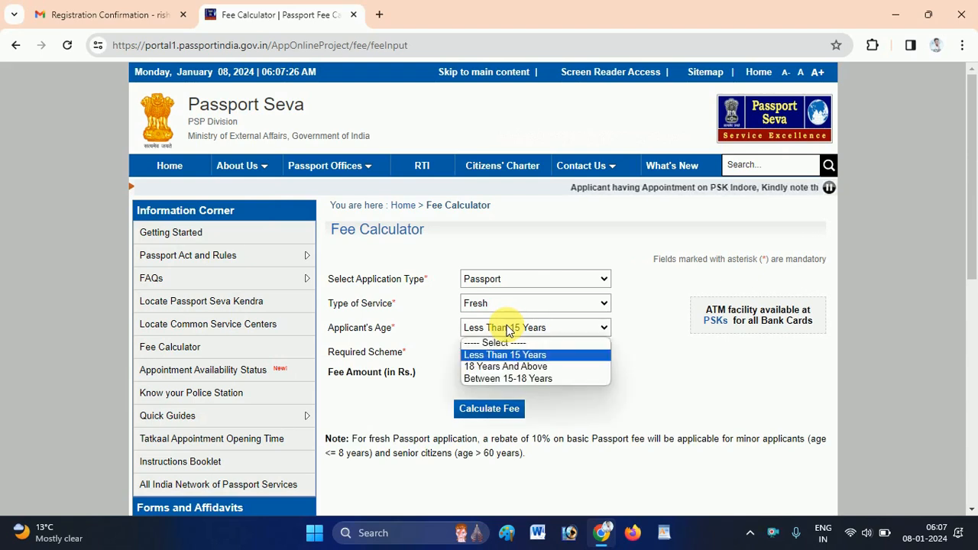
click(508, 368)
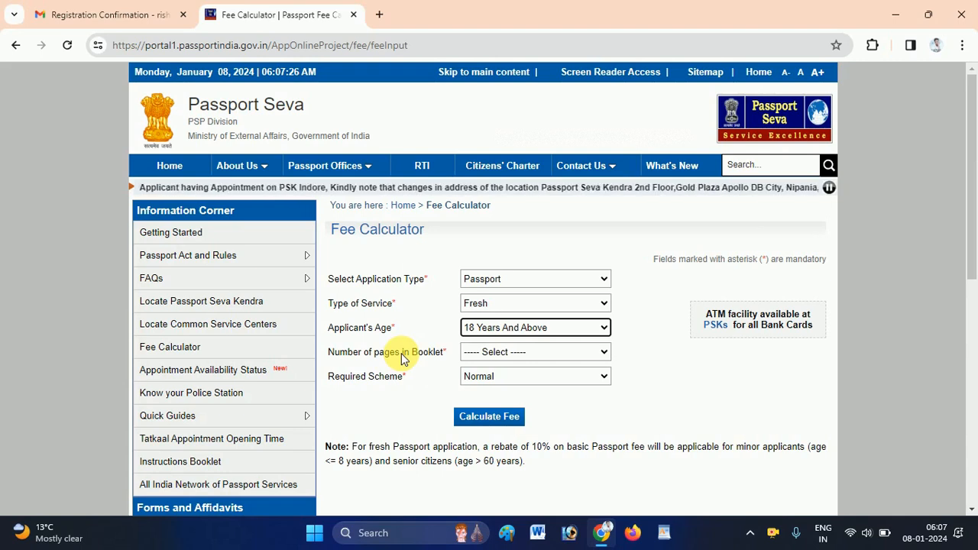
click(514, 350)
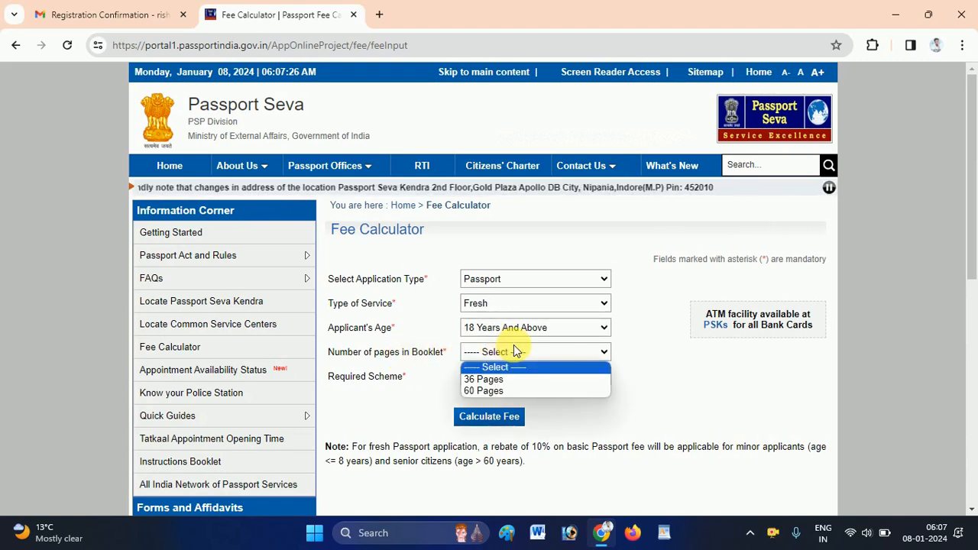
click(491, 380)
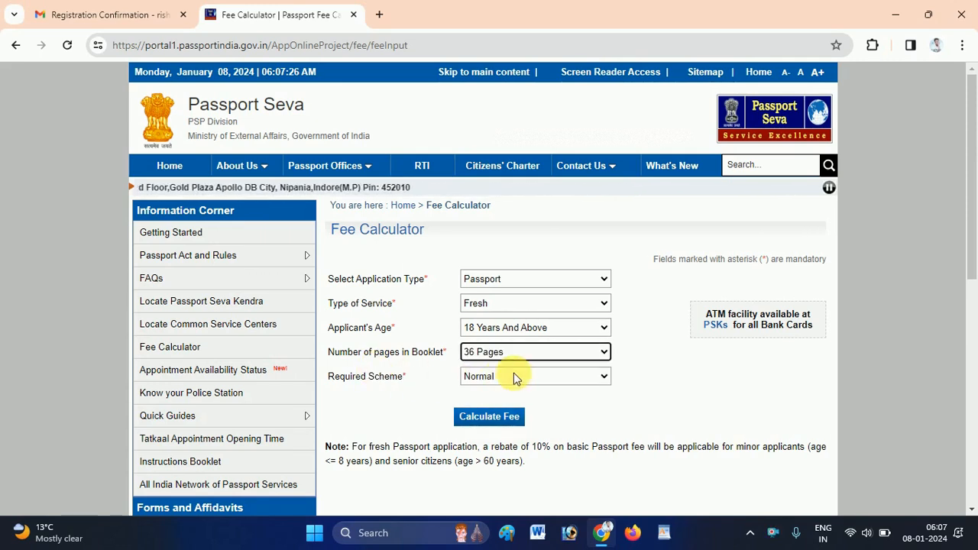
click(509, 424)
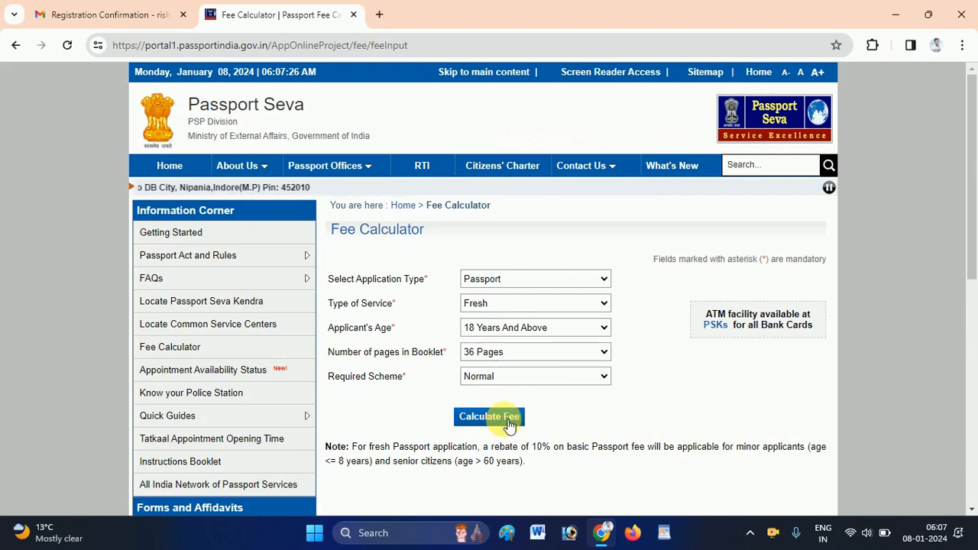
Recalculate with a 60-page booklet, then under the Tatkaal scheme for Rs. 4000.00.
click(508, 354)
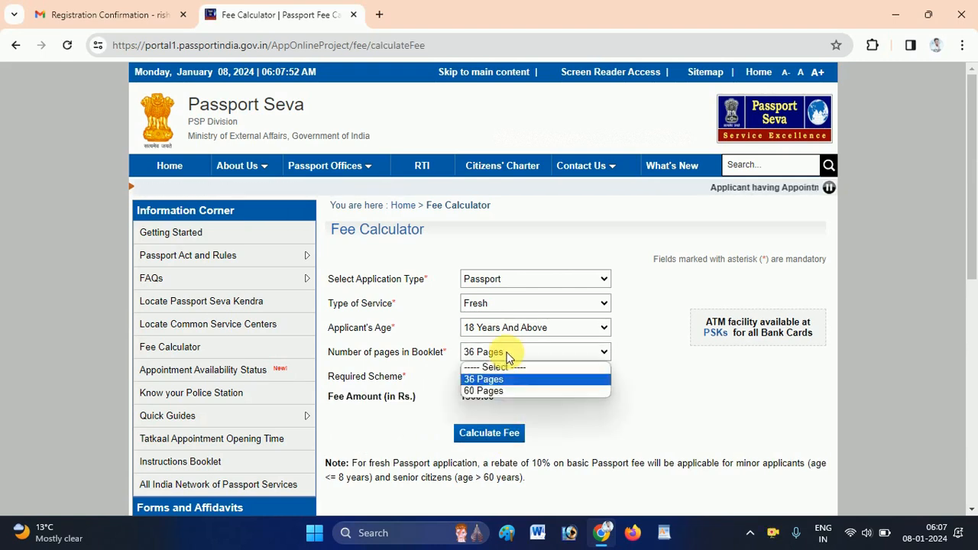
click(495, 391)
click(497, 430)
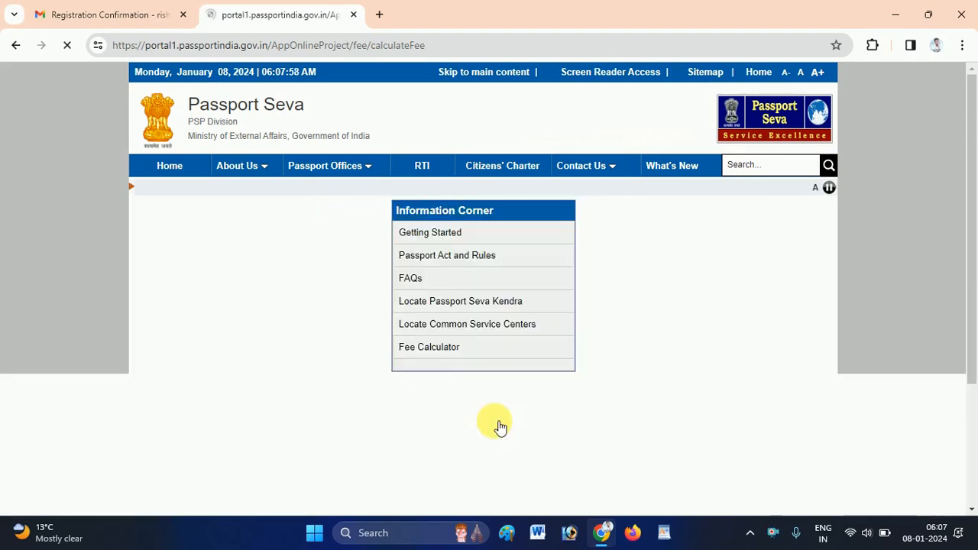
click(491, 372)
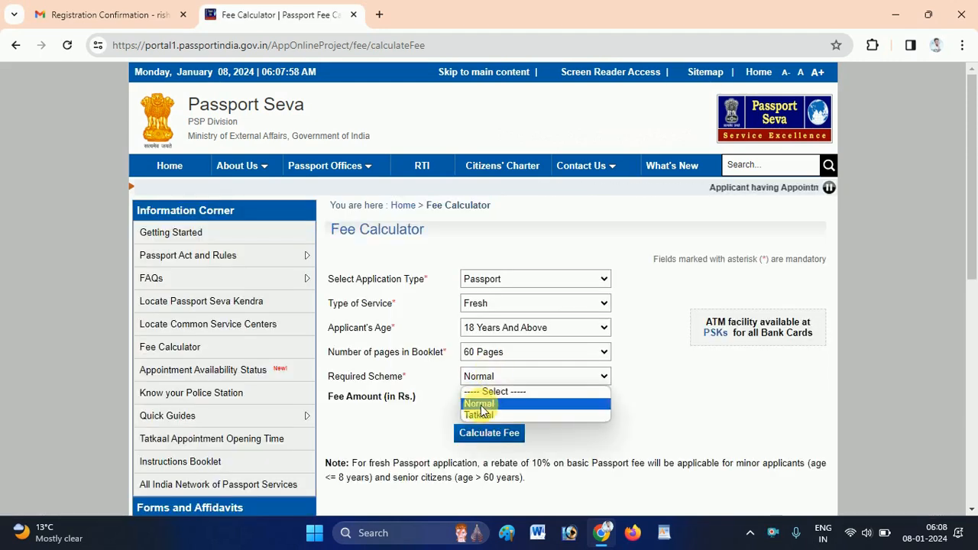
click(479, 415)
click(503, 428)
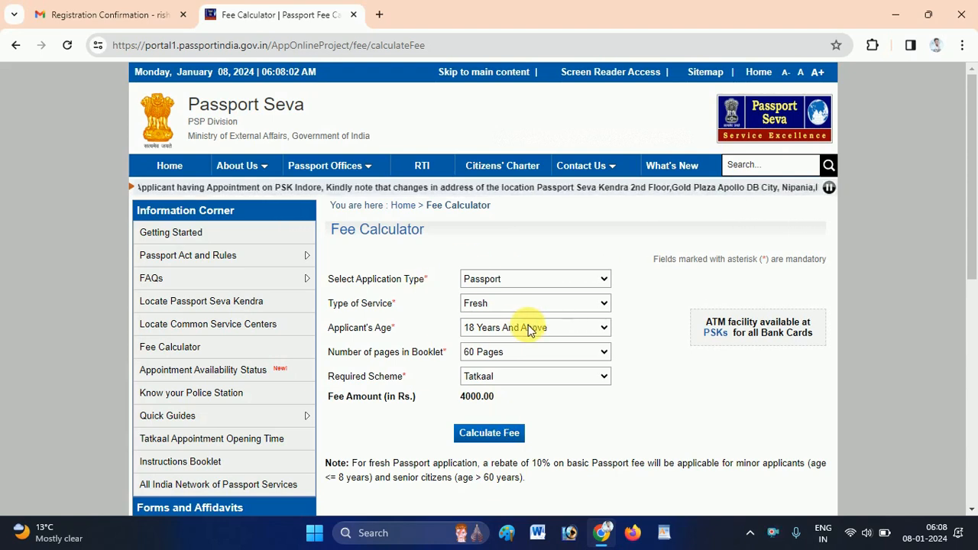
Return home, dismiss the Tatkaal advisory, and open Check Appointment Availability.
mouse_move(322, 166)
click(168, 169)
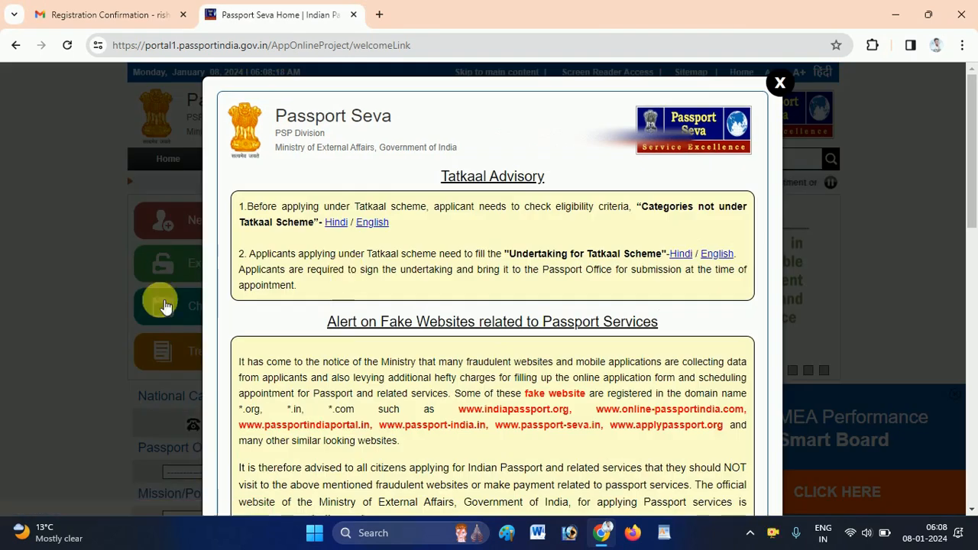
click(780, 84)
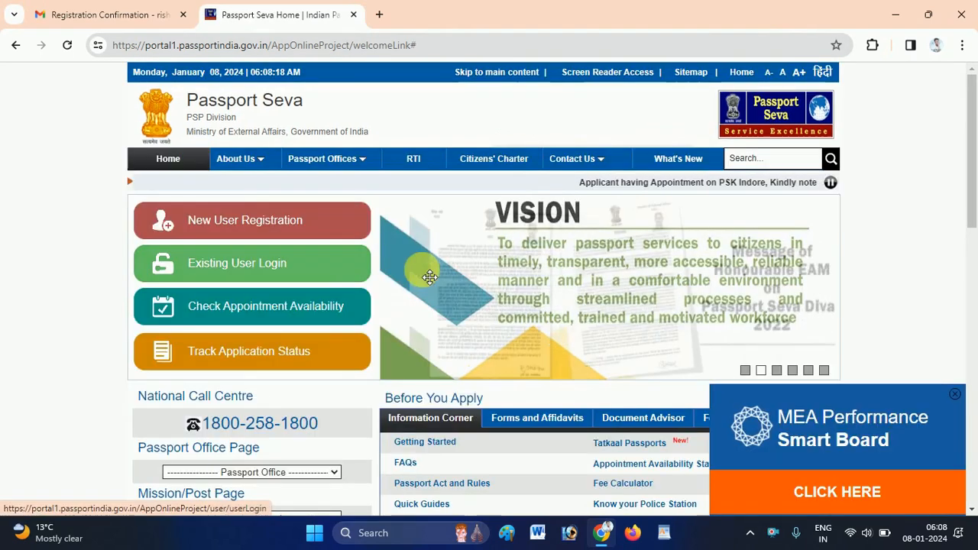
click(310, 306)
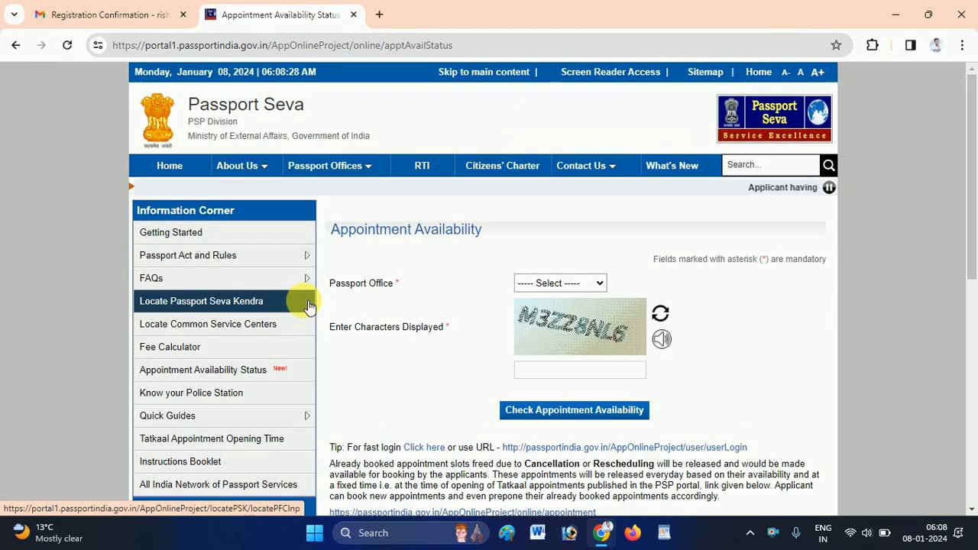
Select Patna as the Passport Office and enter the captcha characters.
click(583, 283)
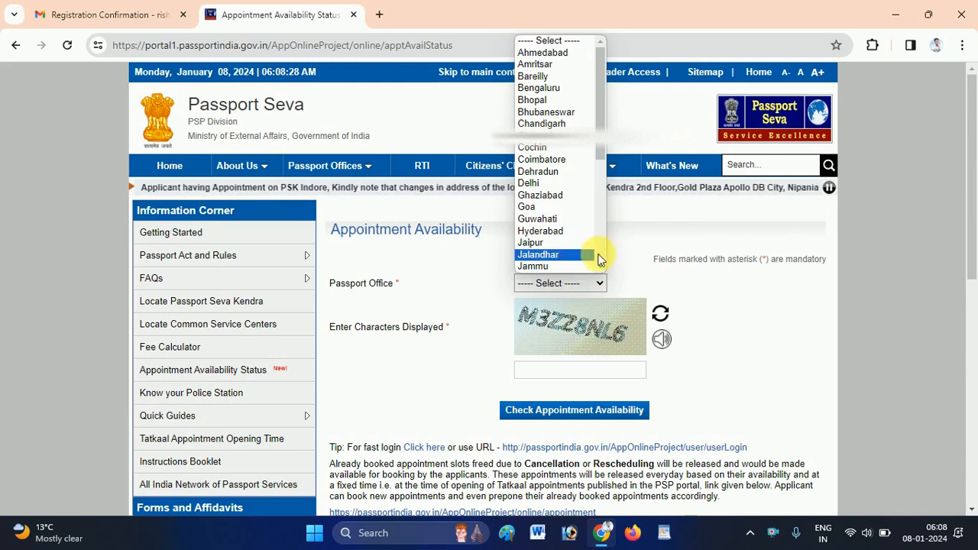
click(601, 266)
scroll(600, 269, down, 4)
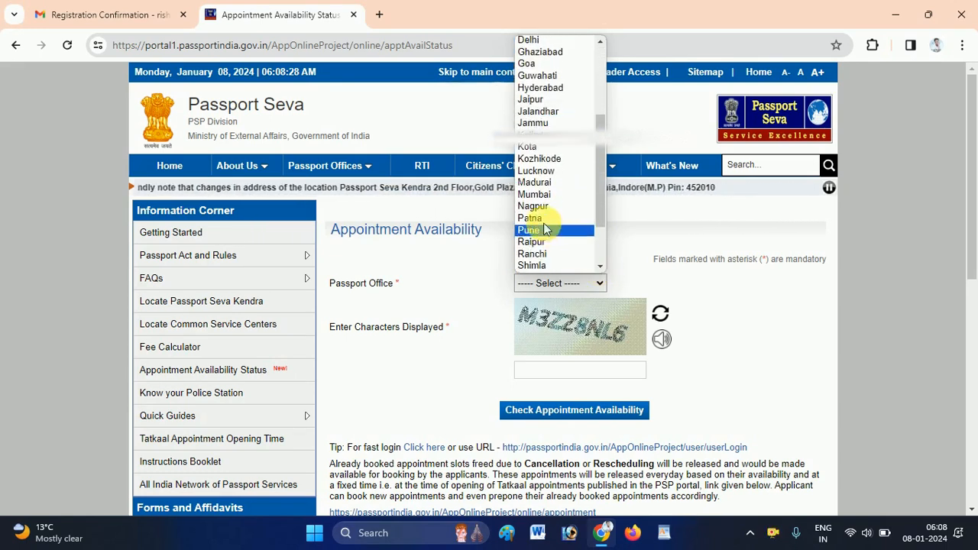
click(537, 218)
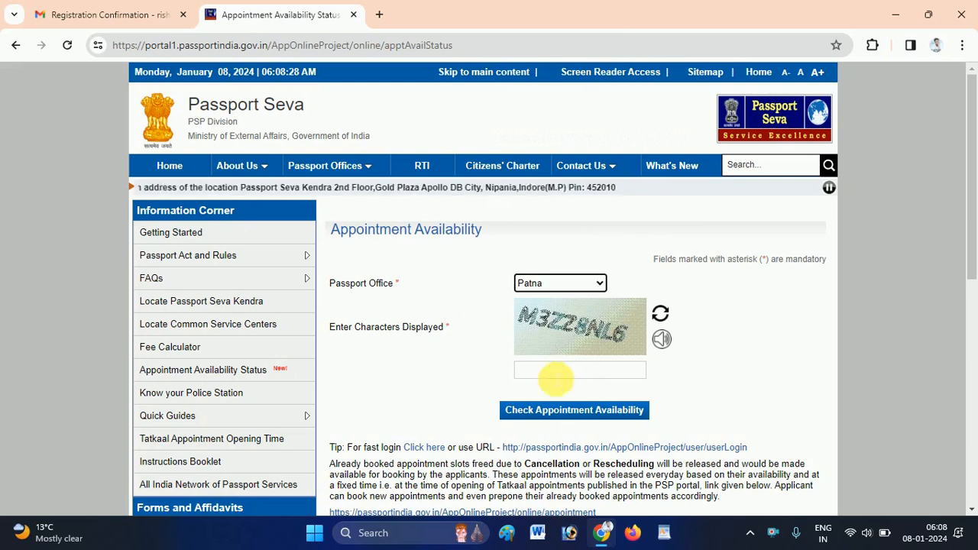
click(555, 374)
text(M3ZZ8NL6)
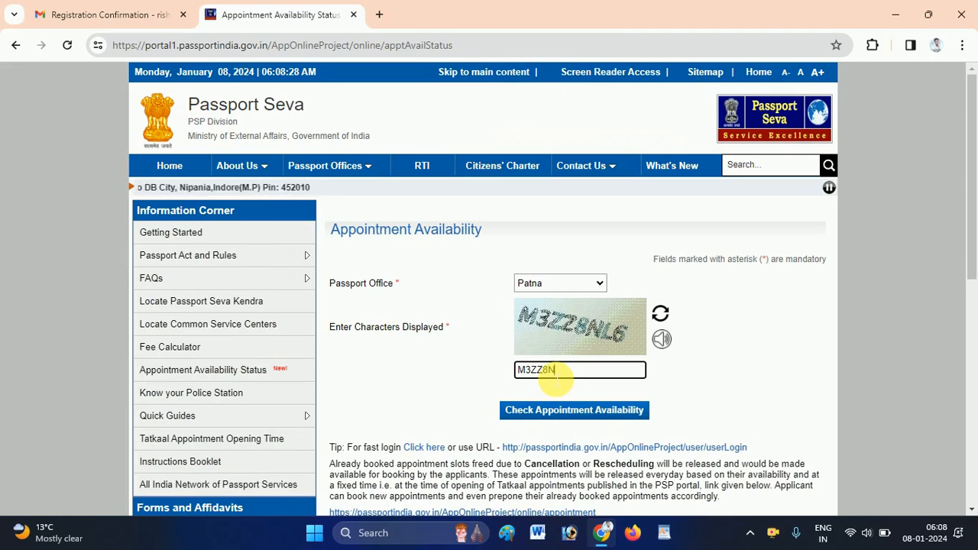
Check appointment availability at Patna and scroll through the results table.
click(566, 422)
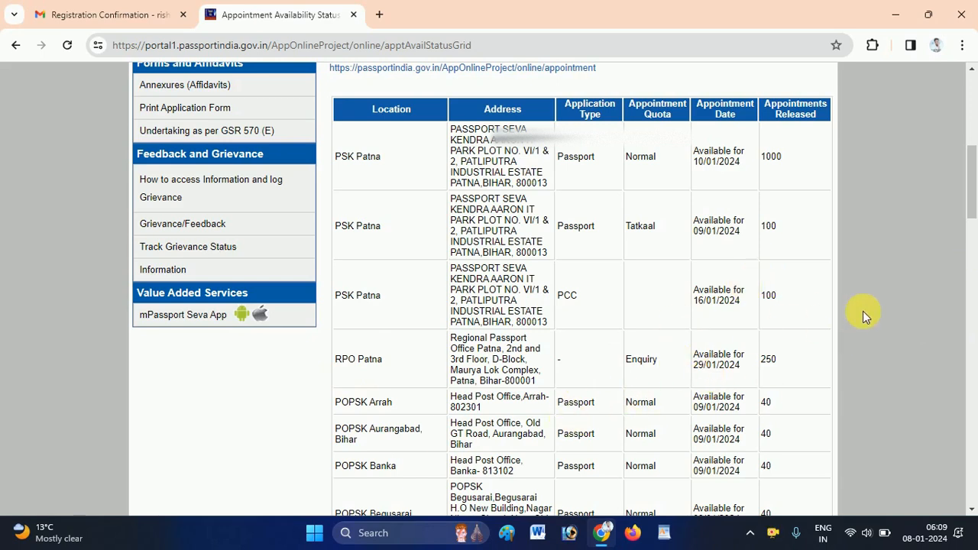
drag(971, 199, 974, 133)
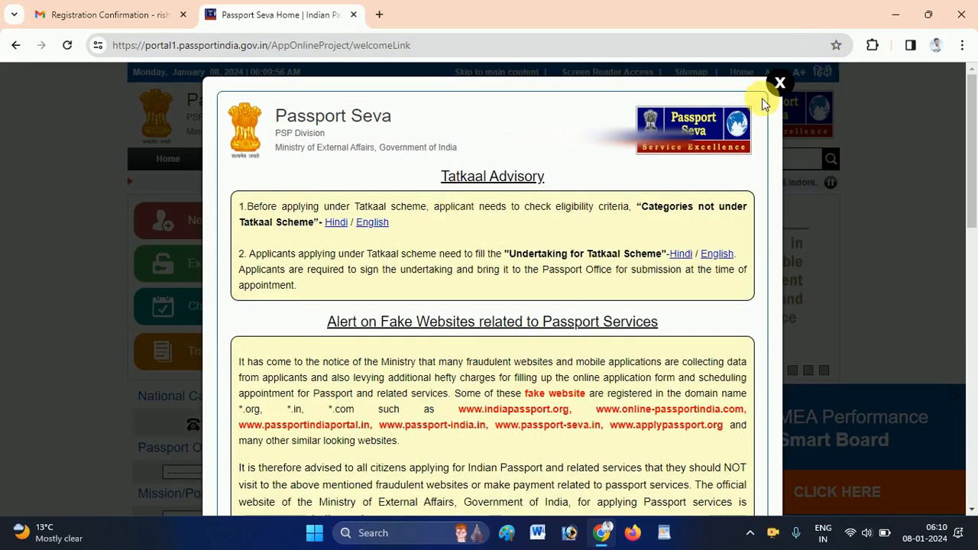
click(780, 82)
click(224, 357)
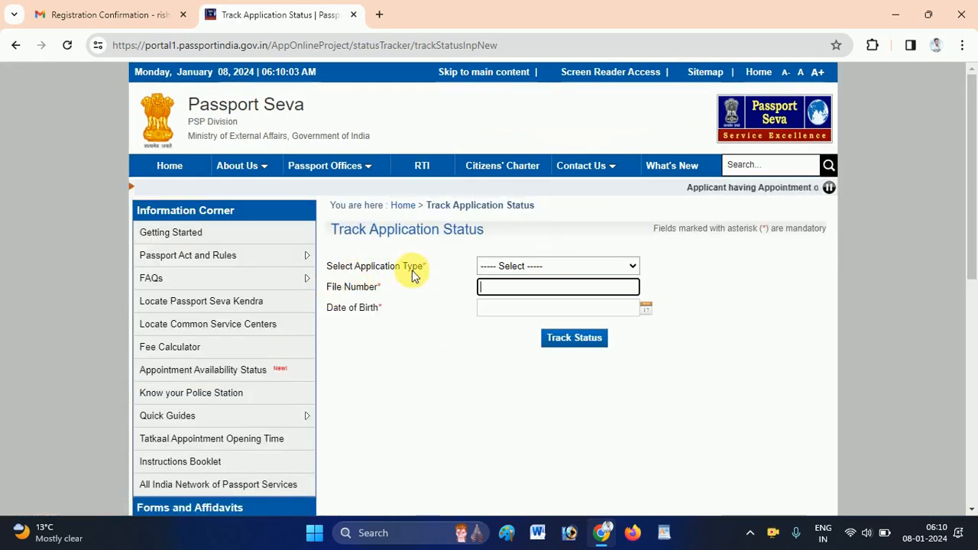
click(534, 271)
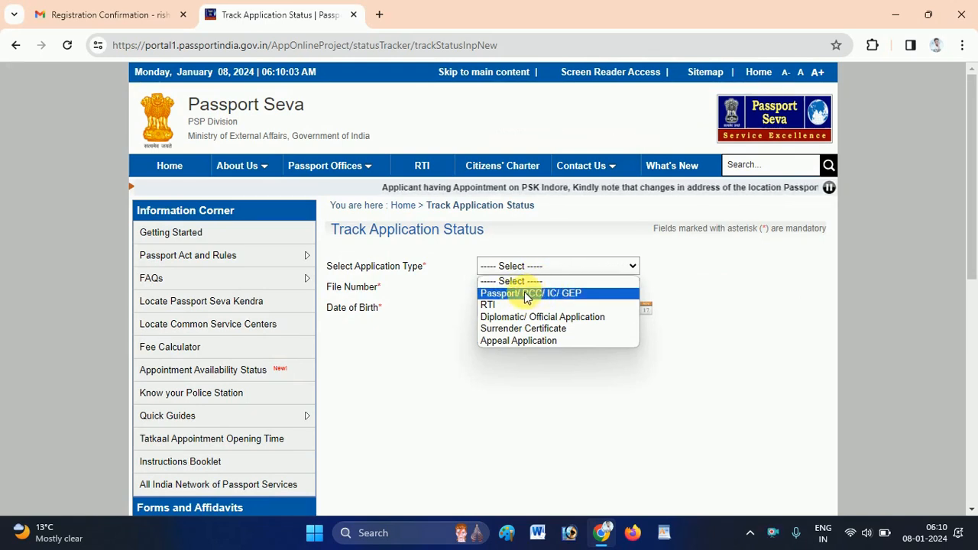
click(534, 293)
click(530, 291)
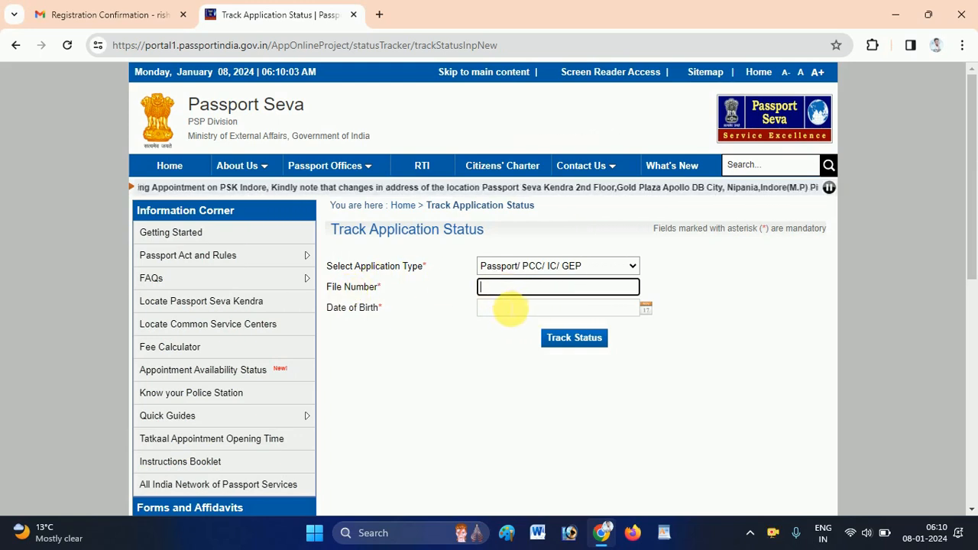
click(421, 367)
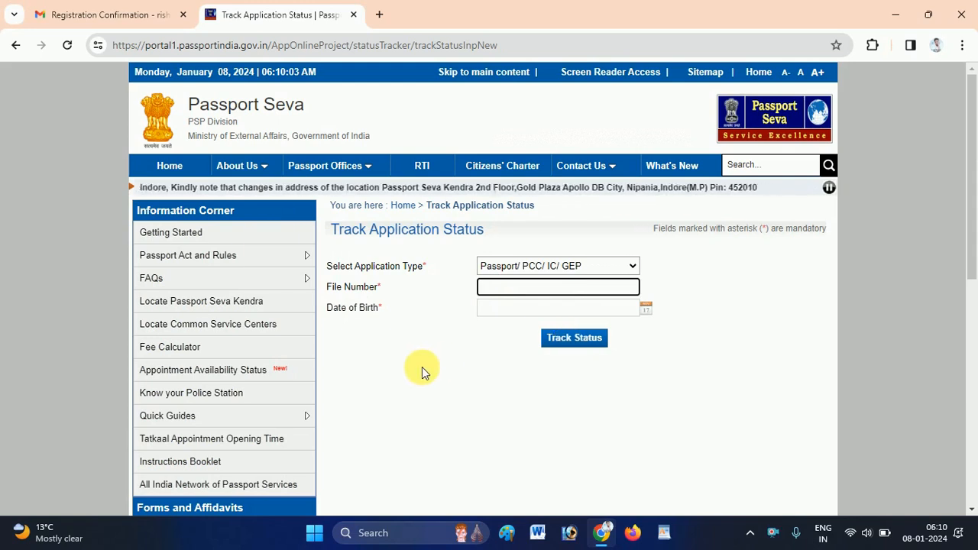
click(164, 169)
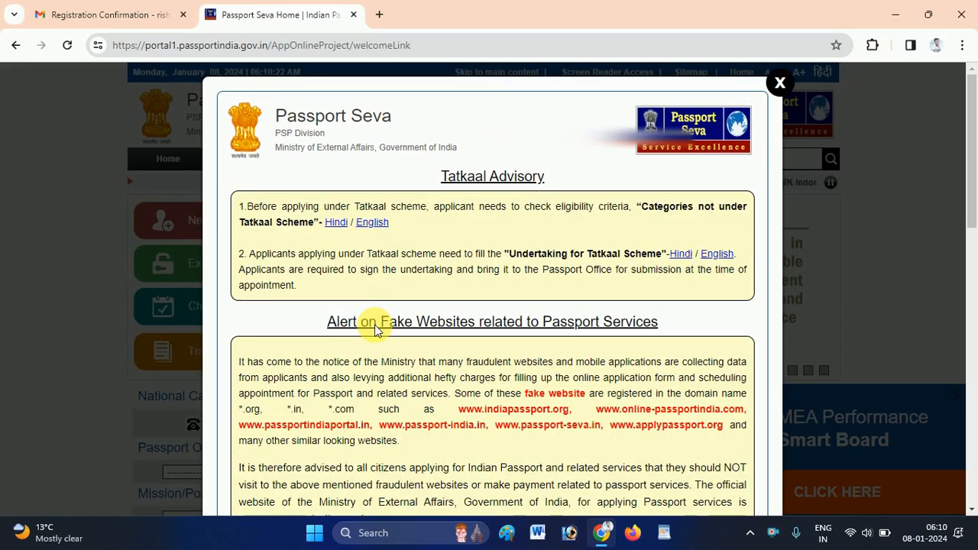
Close the Tatkaal Advisory popup on the home page.
click(780, 83)
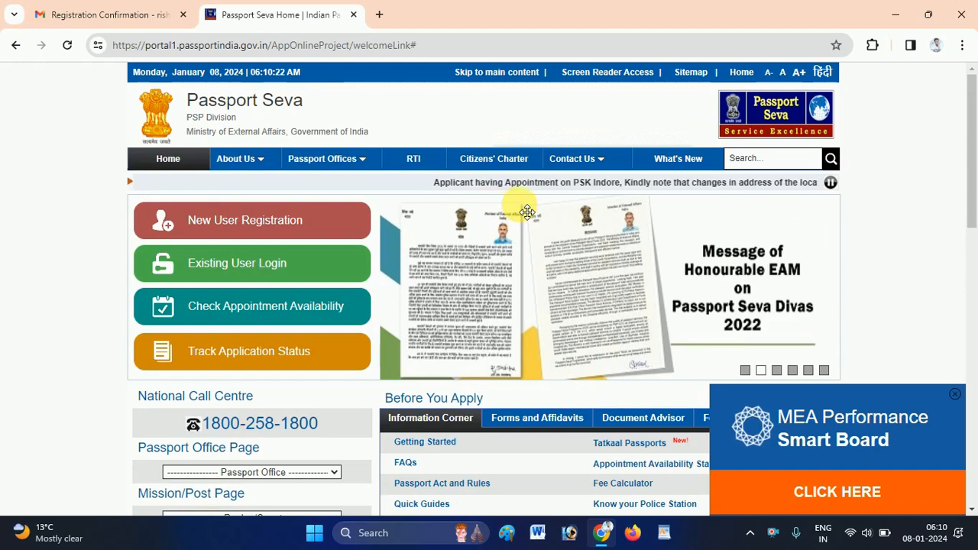